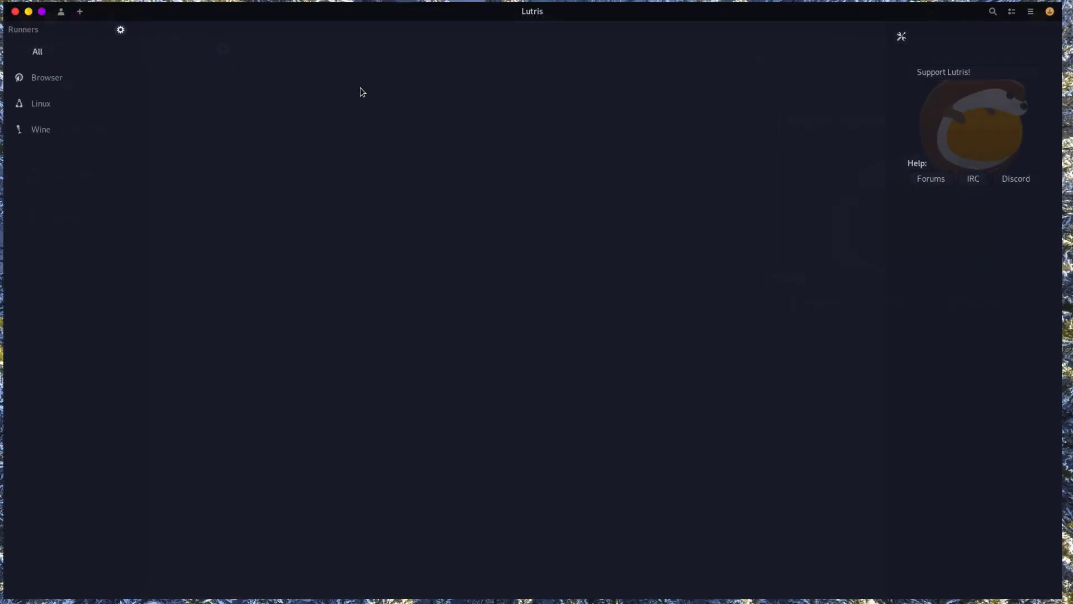
# Step: Add a new game named Guild Wars 2 with Wine (Runs Windows games) as its runner
pyautogui.click(78, 9)
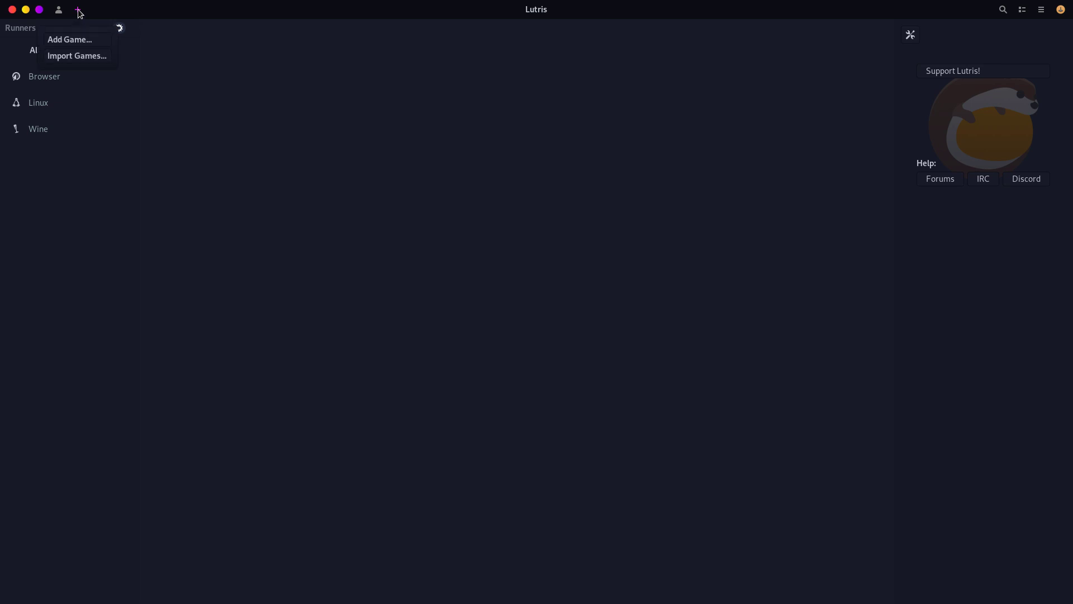
pyautogui.click(81, 38)
pyautogui.click(534, 201)
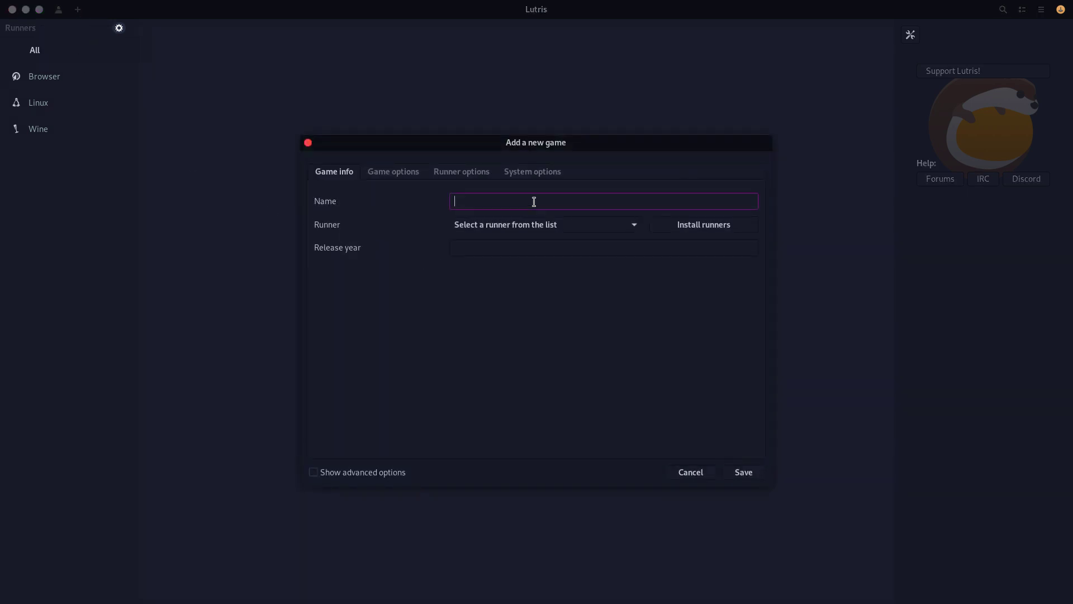
pyautogui.write('Guild Wars 2')
pyautogui.click(594, 224)
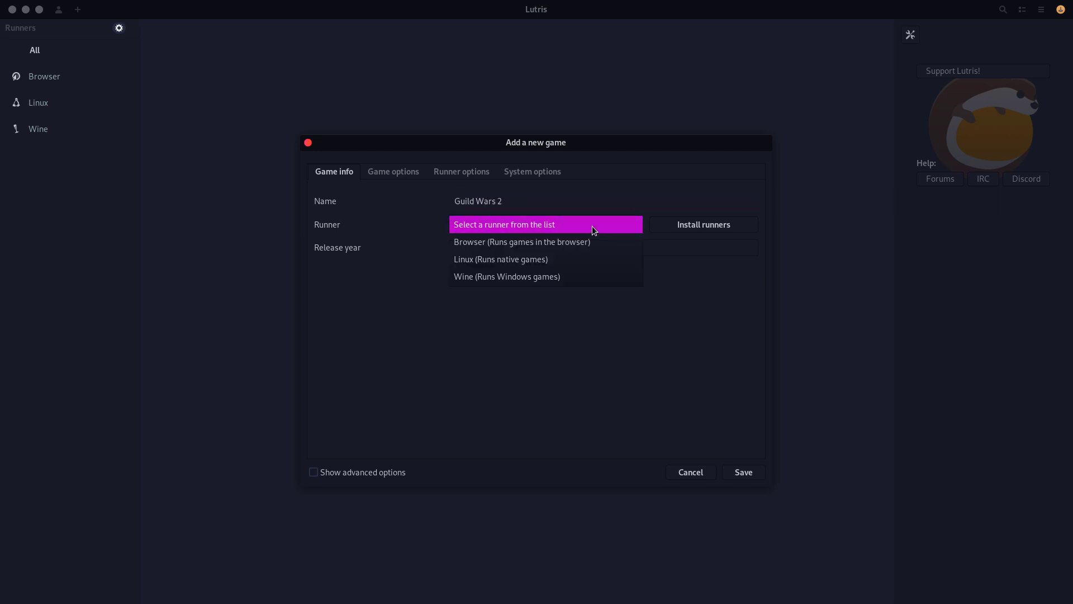
pyautogui.click(515, 276)
# Step: Install the Wine version ge-faudio-protonified-4.8 x86_64 through the runner manager, and return to the new game's configuration
pyautogui.click(694, 228)
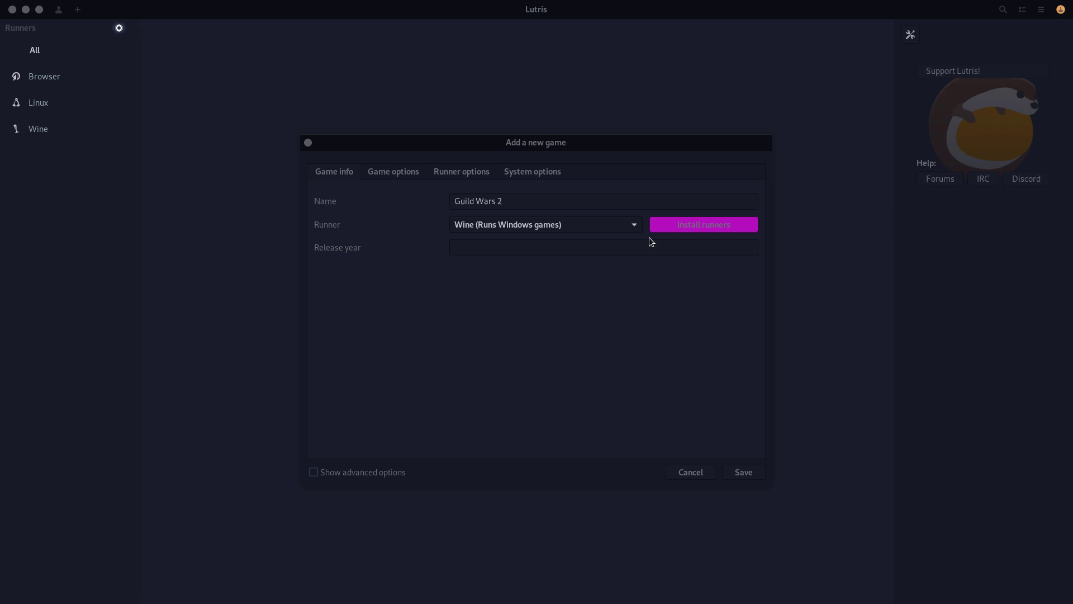
pyautogui.scroll(-20, 194, 196)
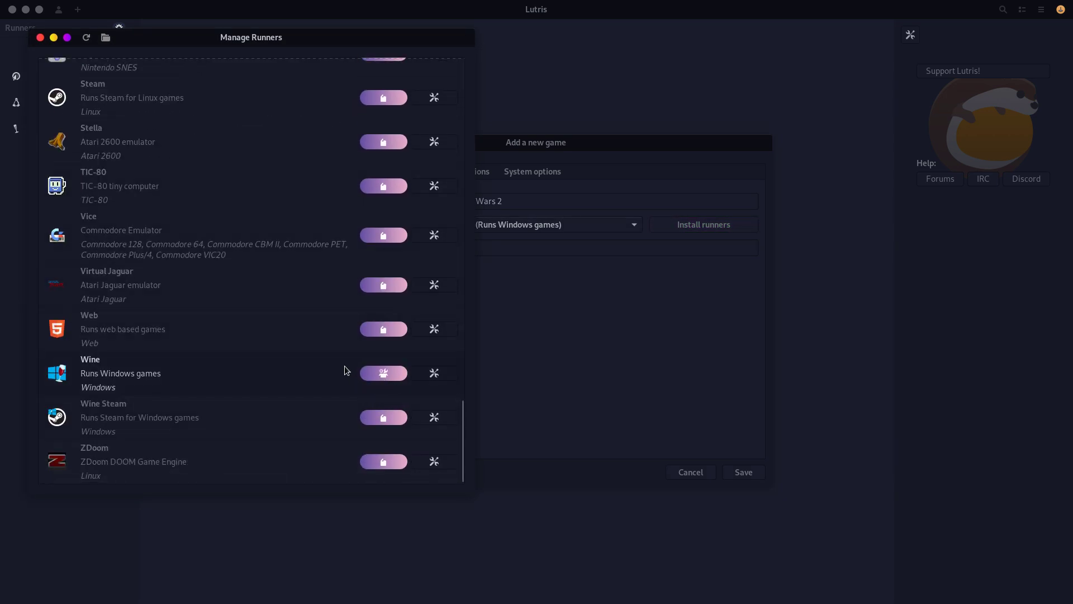
pyautogui.click(363, 373)
pyautogui.click(122, 178)
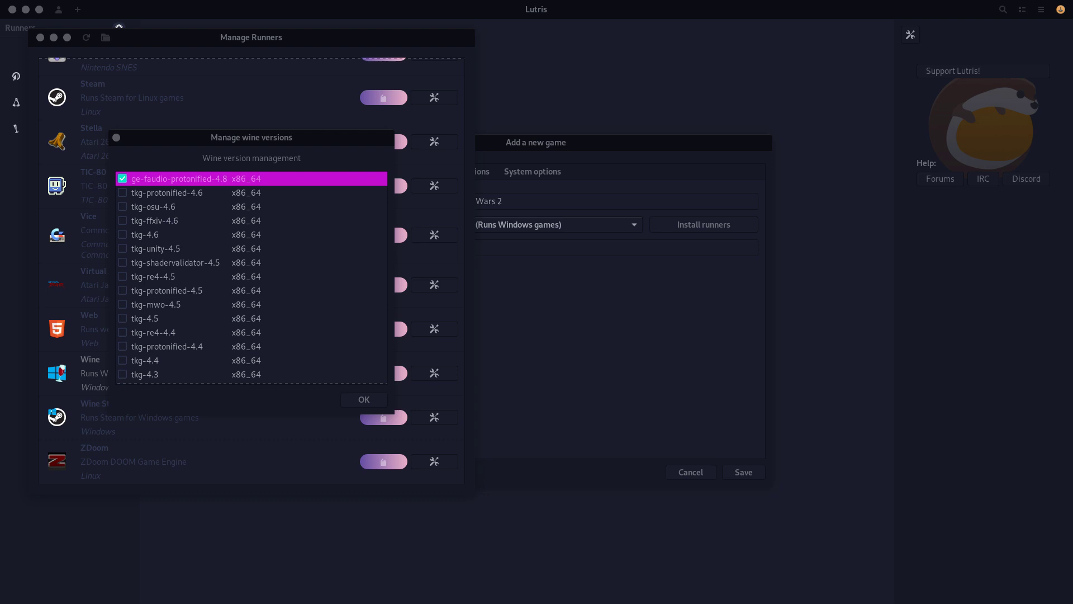
pyautogui.click(360, 400)
pyautogui.click(40, 37)
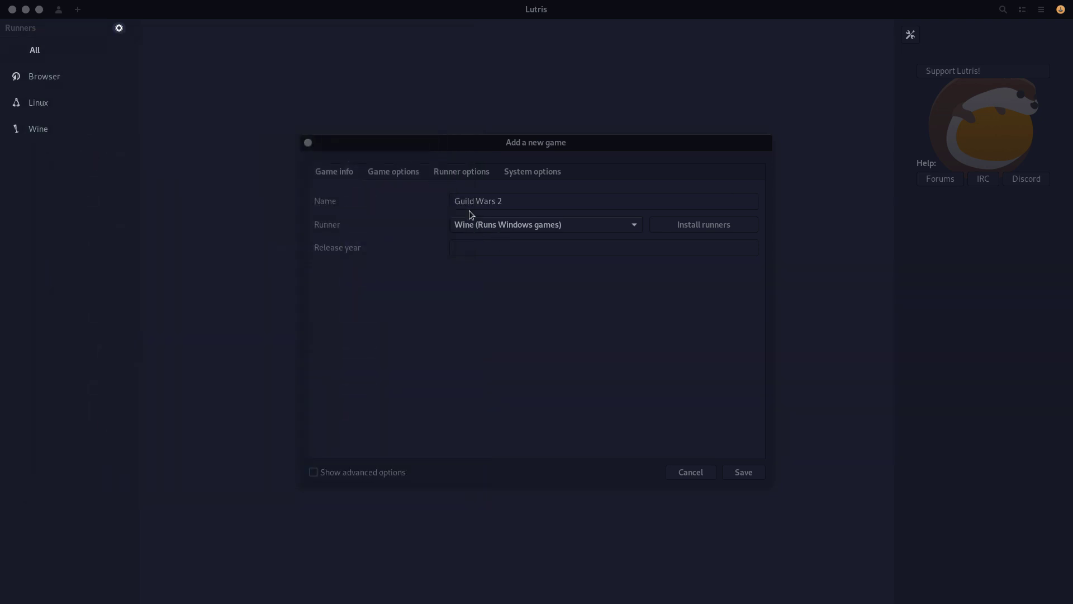
# Step: Browse for the game's executable and open the Users folder on the mounted nvme0n1p4 drive
pyautogui.click(398, 173)
pyautogui.click(701, 202)
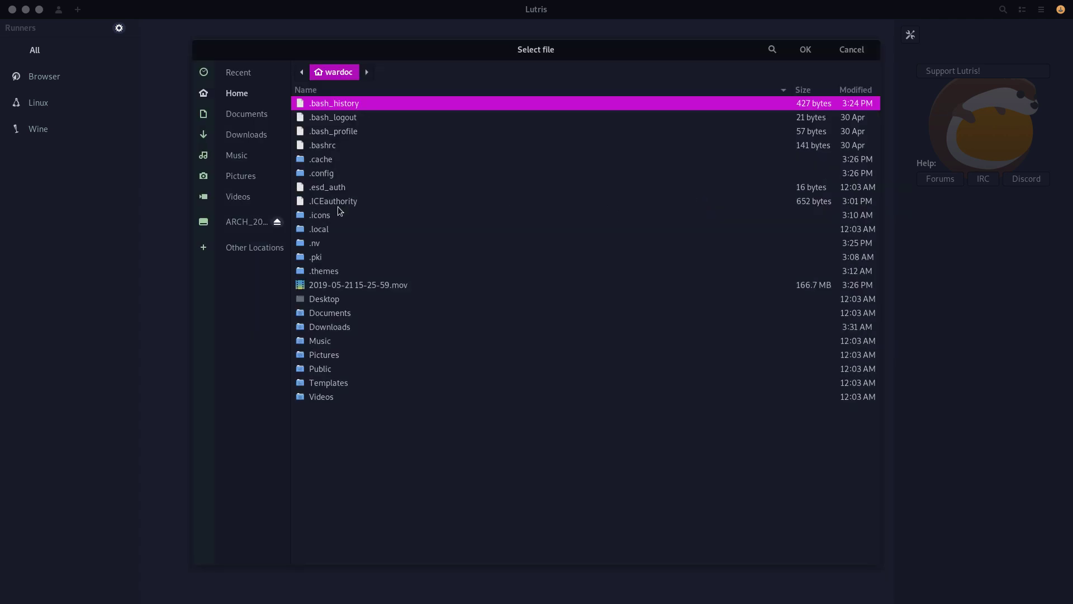
pyautogui.click(241, 248)
pyautogui.click(371, 124)
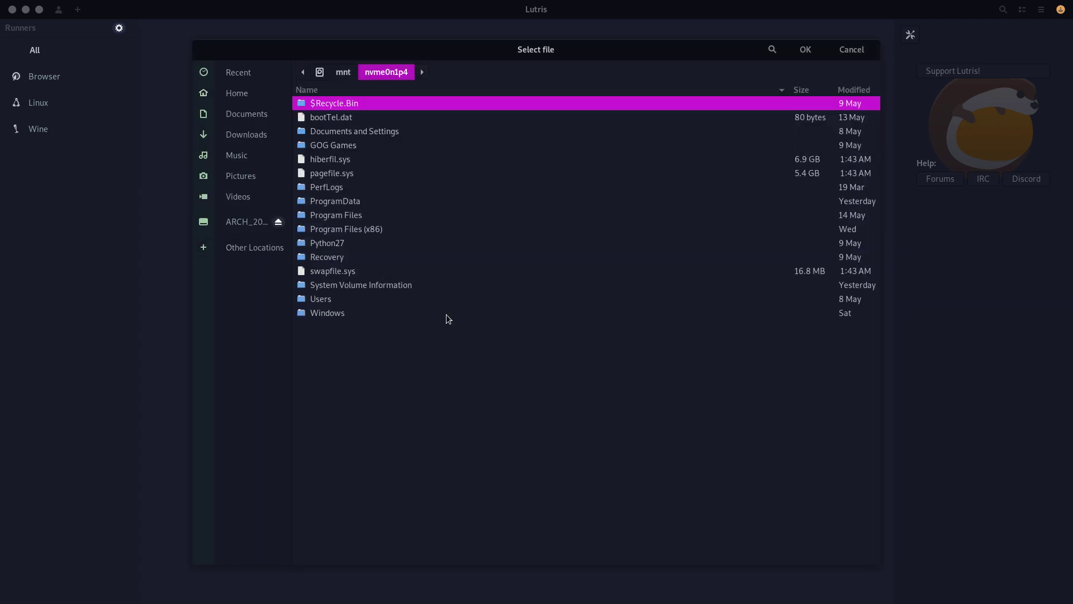
pyautogui.click(329, 300)
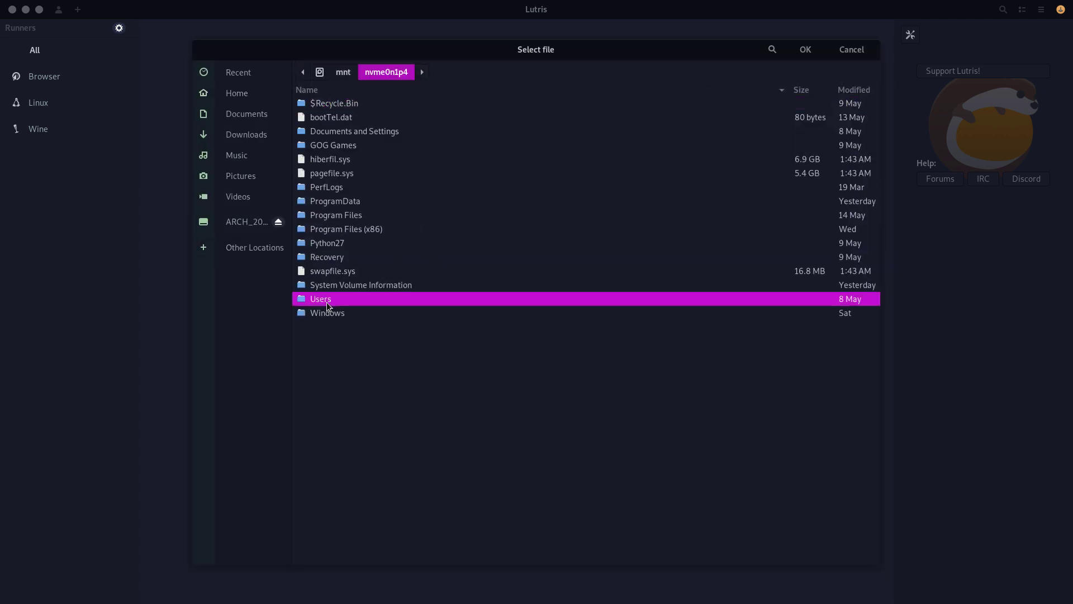
pyautogui.doubleClick(321, 301)
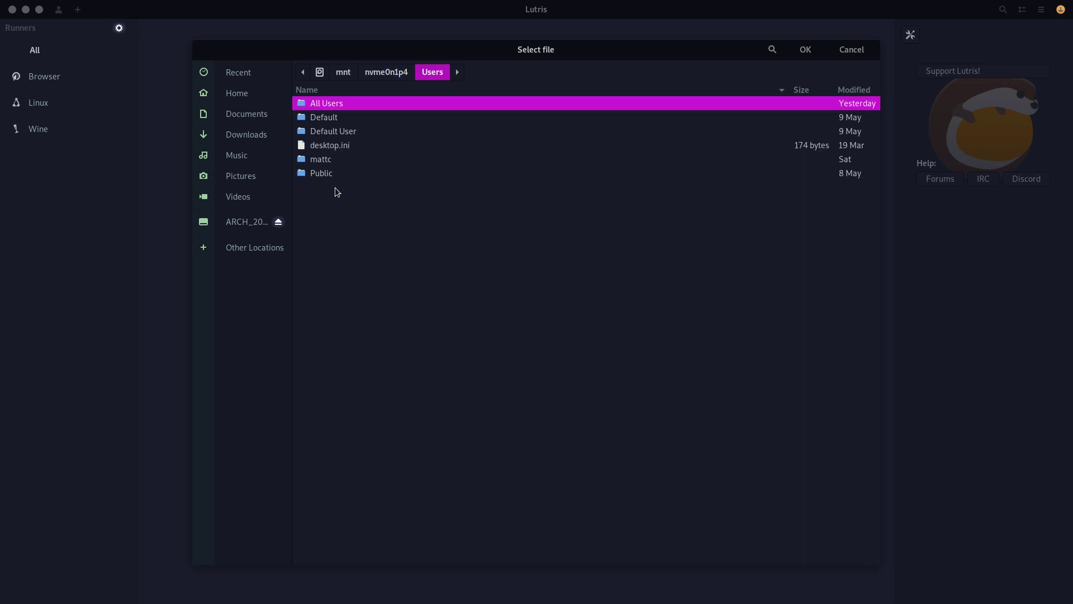
# Step: Set Gw2-64.exe from the Guild Wars 2 folder in the Windows user's Documents as the game's executable
pyautogui.doubleClick(328, 160)
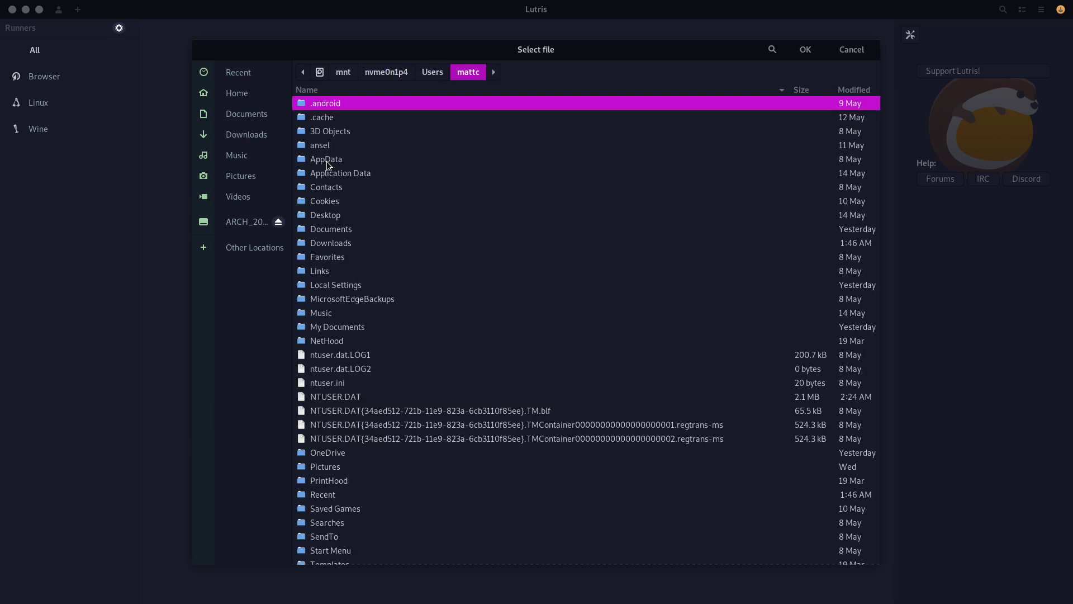
pyautogui.click(341, 244)
pyautogui.click(339, 235)
pyautogui.doubleClick(340, 235)
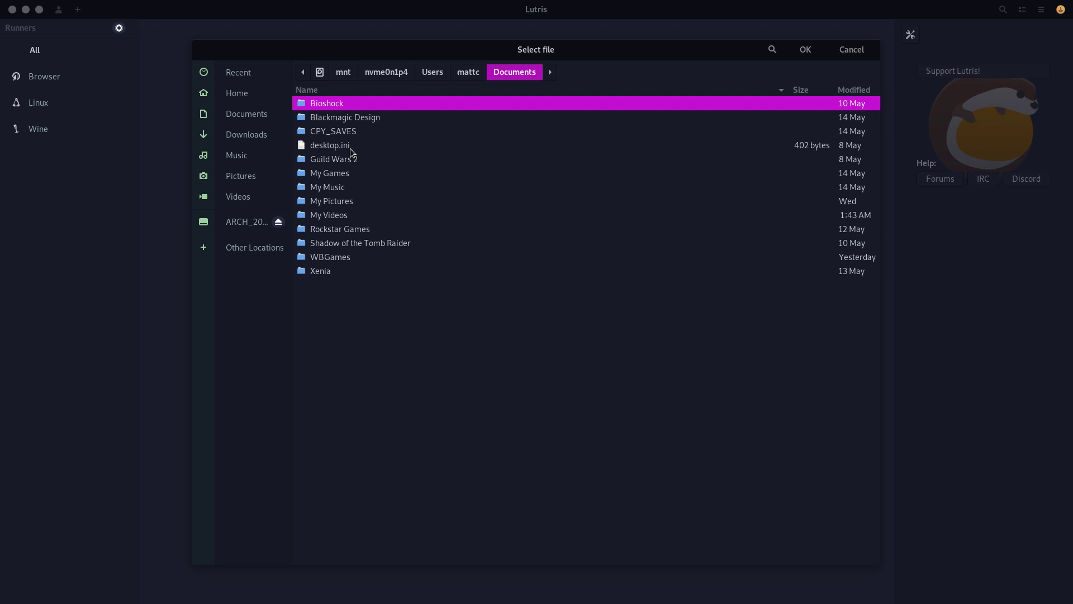
pyautogui.click(342, 162)
pyautogui.doubleClick(342, 161)
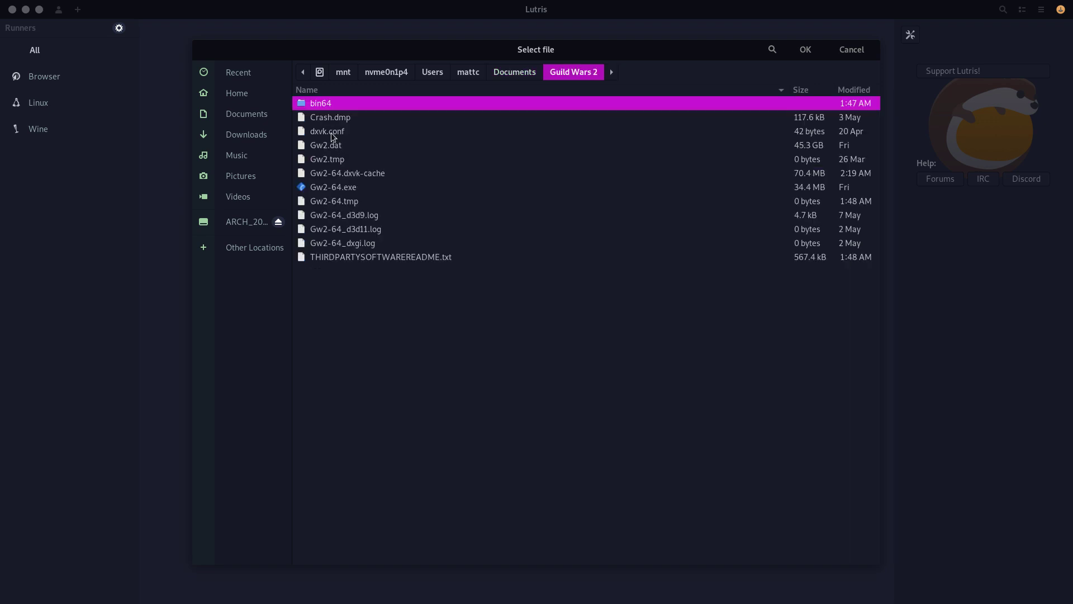
pyautogui.click(339, 187)
pyautogui.click(806, 49)
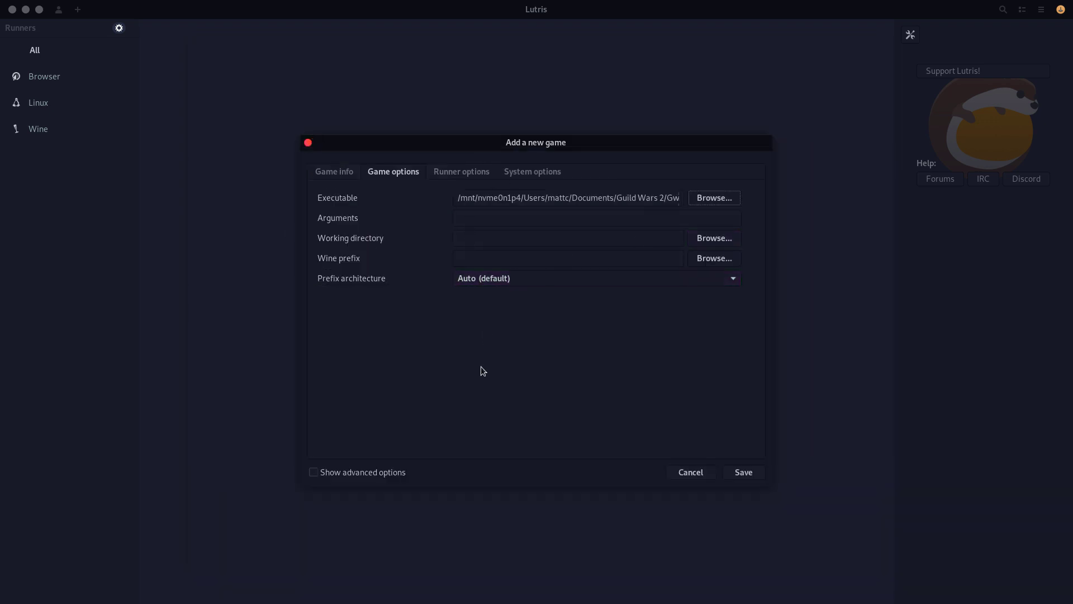
# Step: Choose the Wine prefix architecture and enable Esync for the game
pyautogui.click(494, 284)
pyautogui.click(489, 312)
pyautogui.click(456, 170)
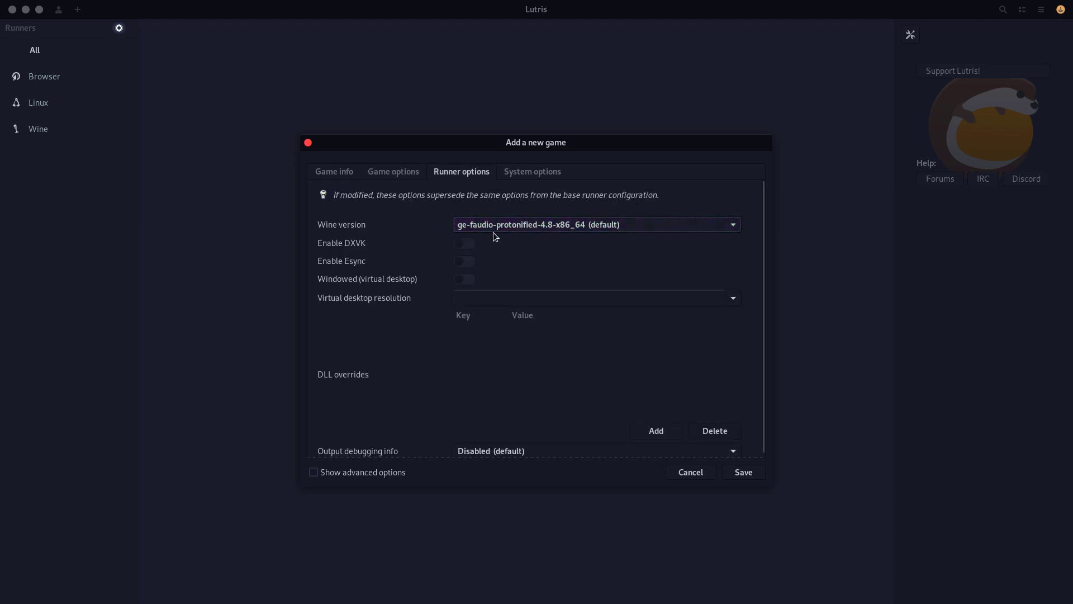
pyautogui.click(467, 261)
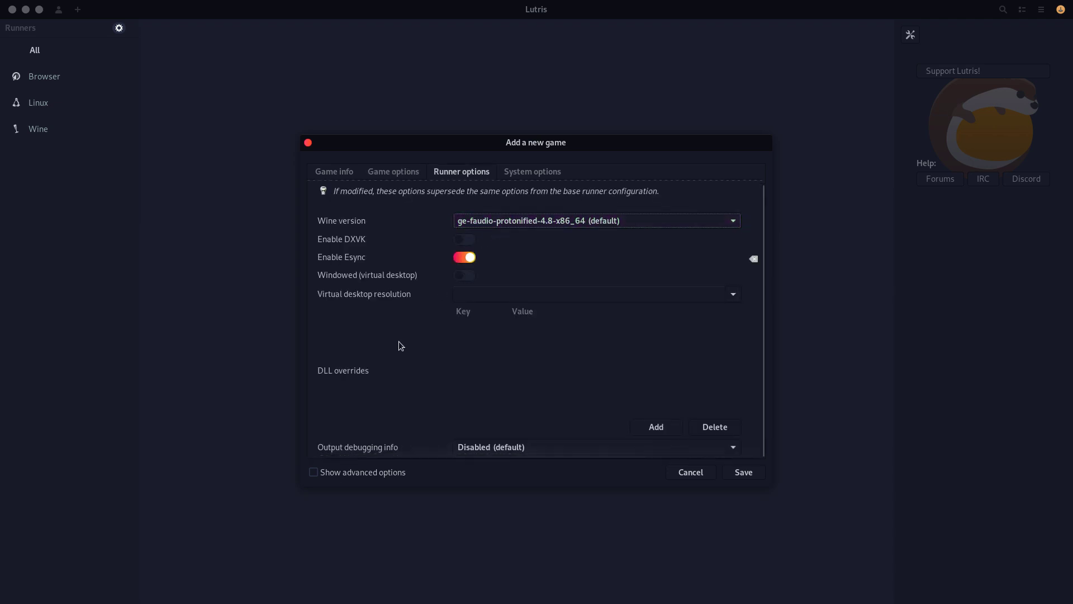
# Step: Add a DLL override with key d3d9 and value native
pyautogui.click(653, 429)
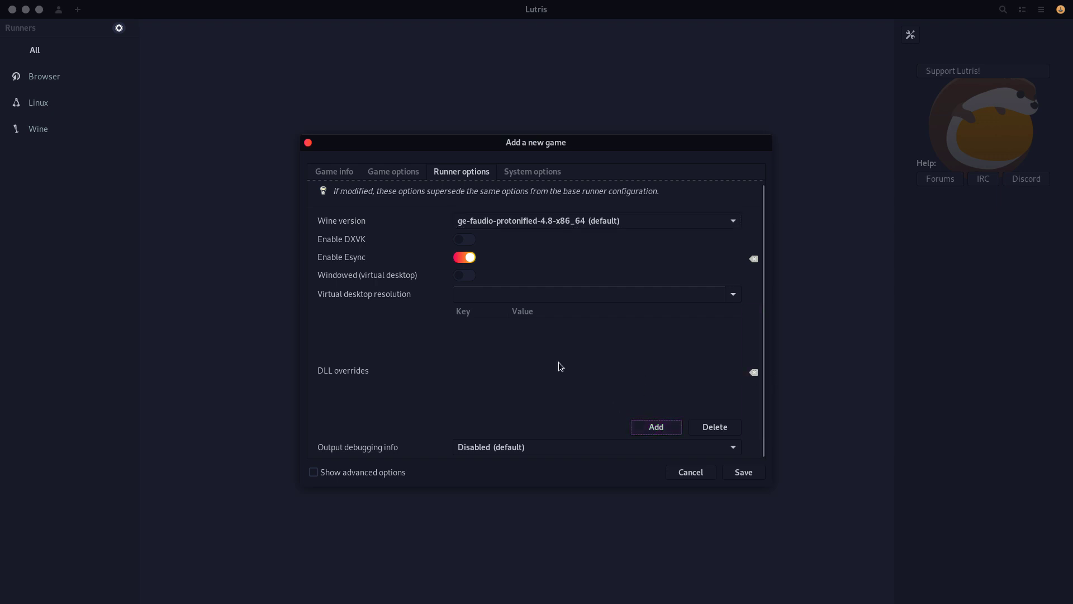
pyautogui.click(478, 339)
pyautogui.click(473, 338)
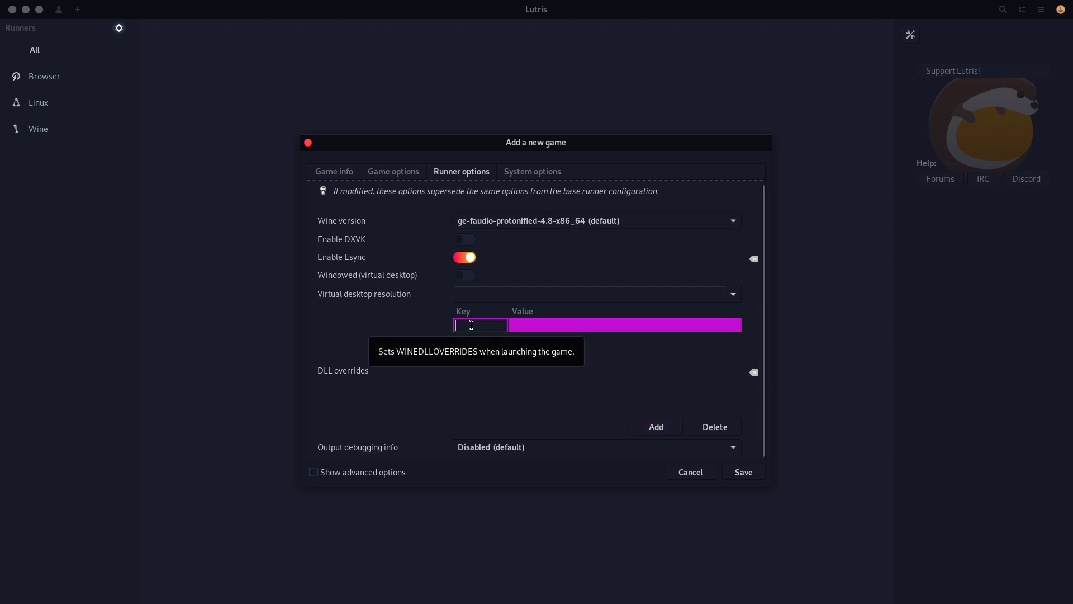
pyautogui.write('d3d9')
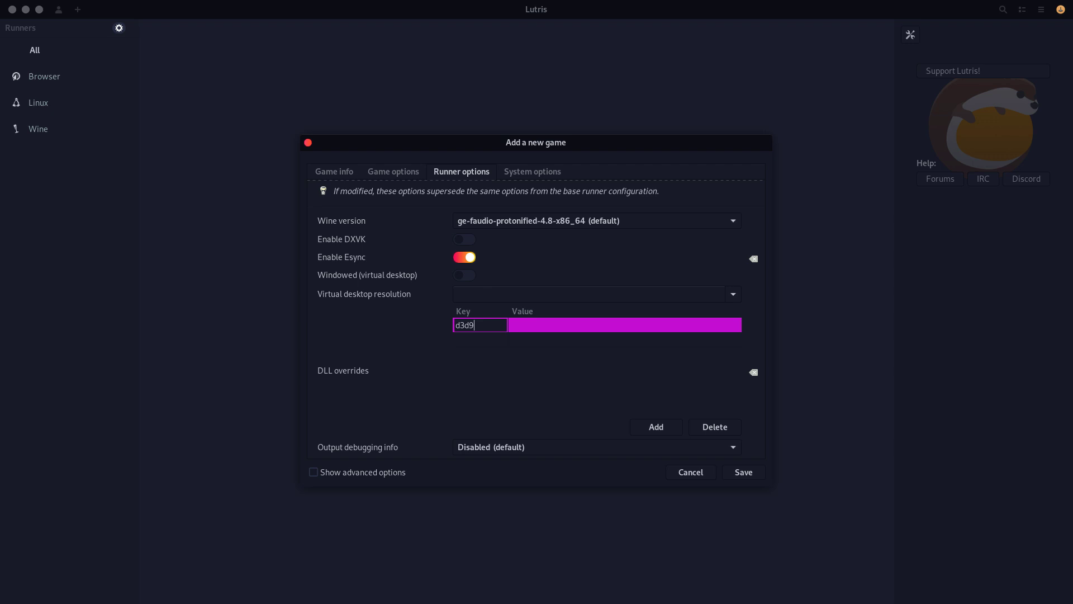
pyautogui.press('Return')
pyautogui.click(520, 326)
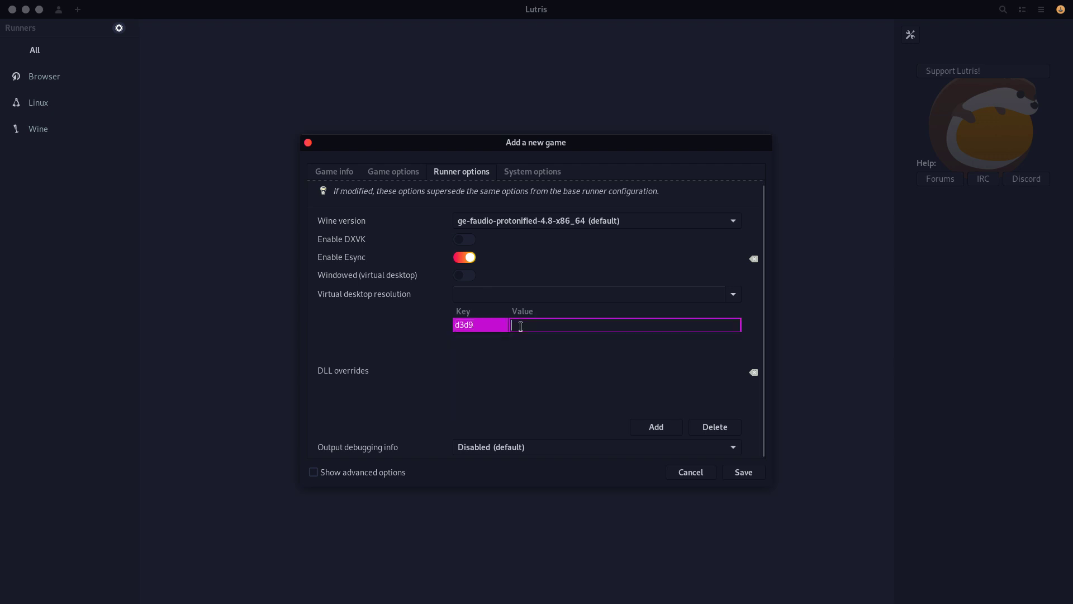
pyautogui.write('native')
pyautogui.press('Return')
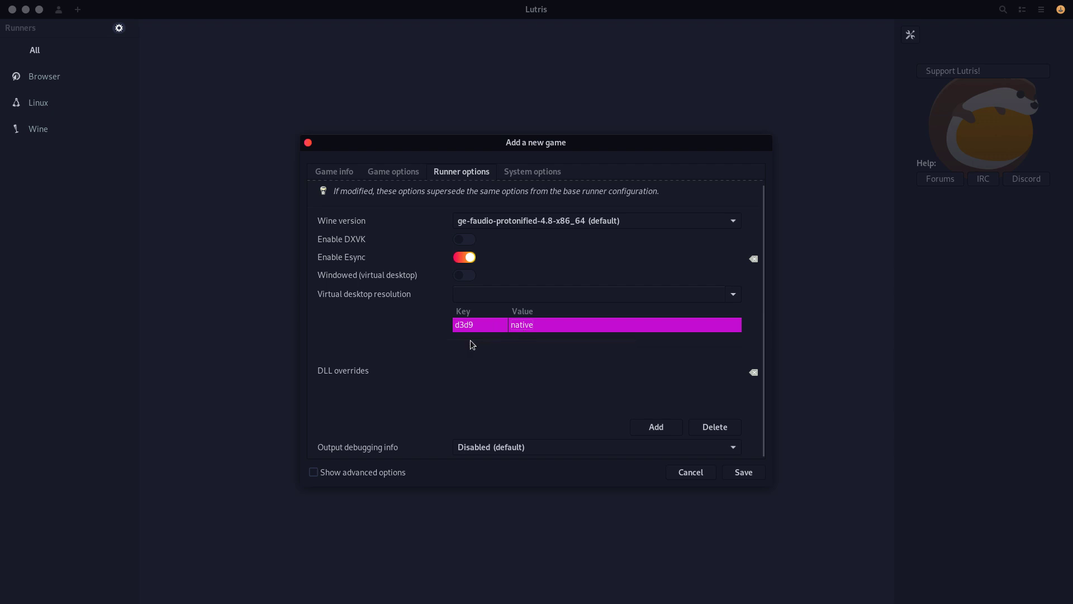
# Step: Add a second DLL override with key dxgi and value native
pyautogui.click(470, 339)
pyautogui.write('dxgi')
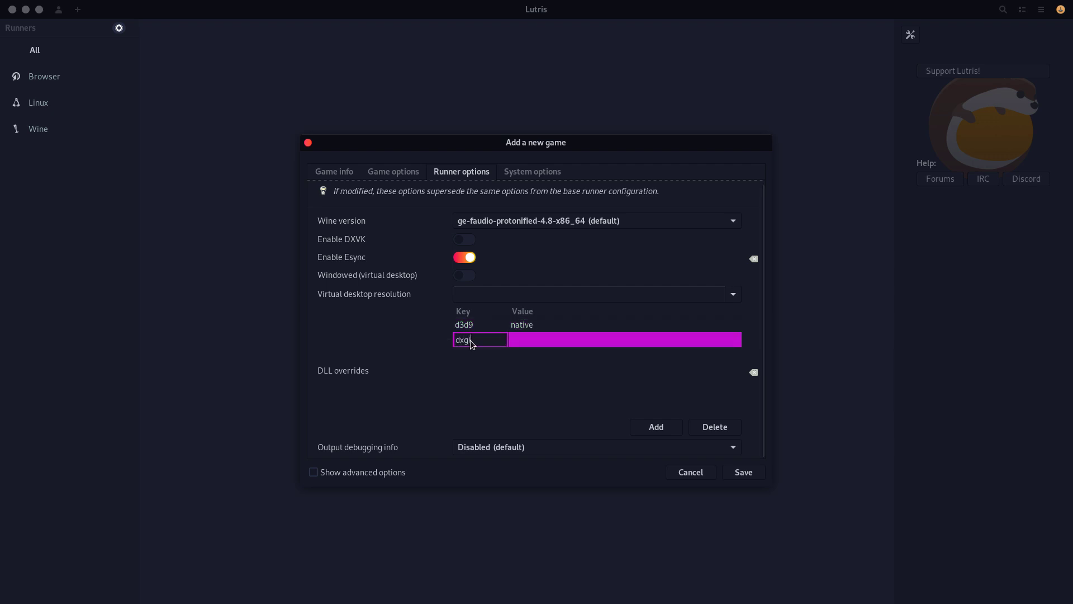
pyautogui.press('Return')
pyautogui.click(528, 340)
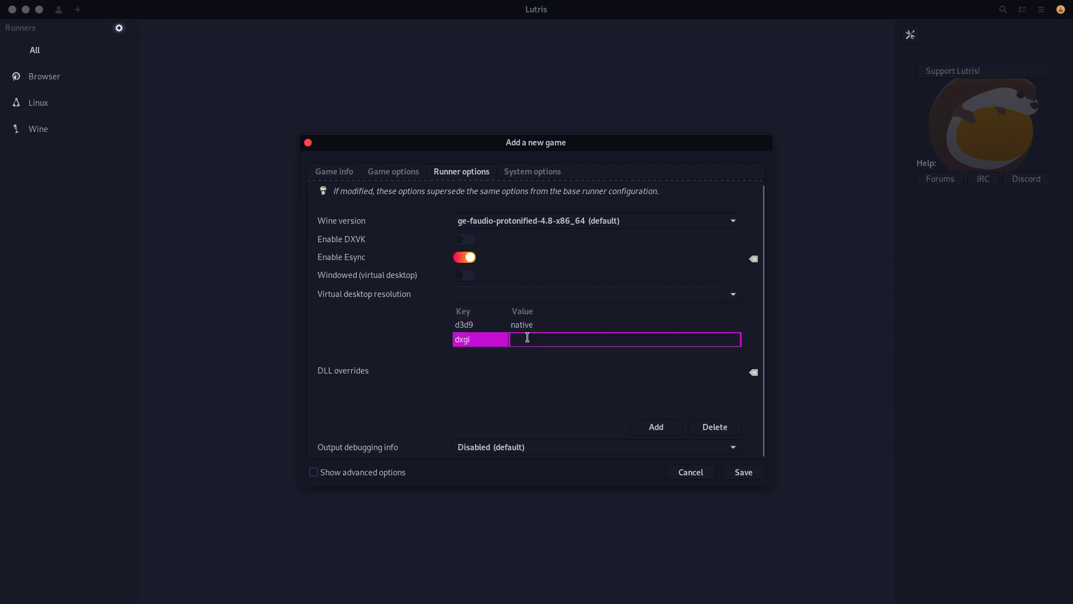
pyautogui.write('native')
pyautogui.press('Return')
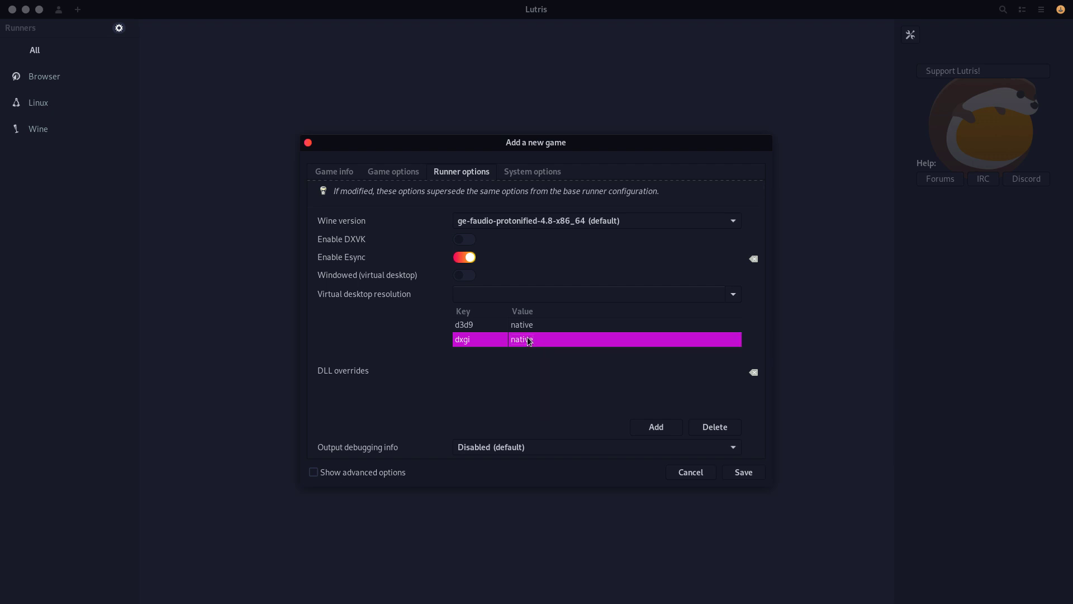
# Step: Review the game's system and runner options, and save the Guild Wars 2 configuration
pyautogui.click(528, 172)
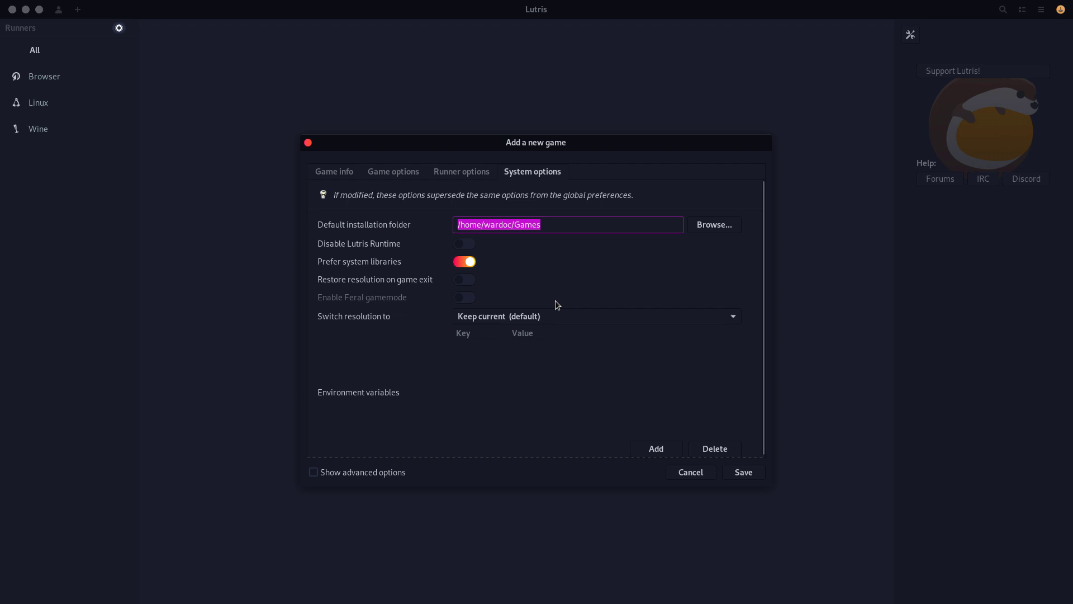
pyautogui.click(461, 171)
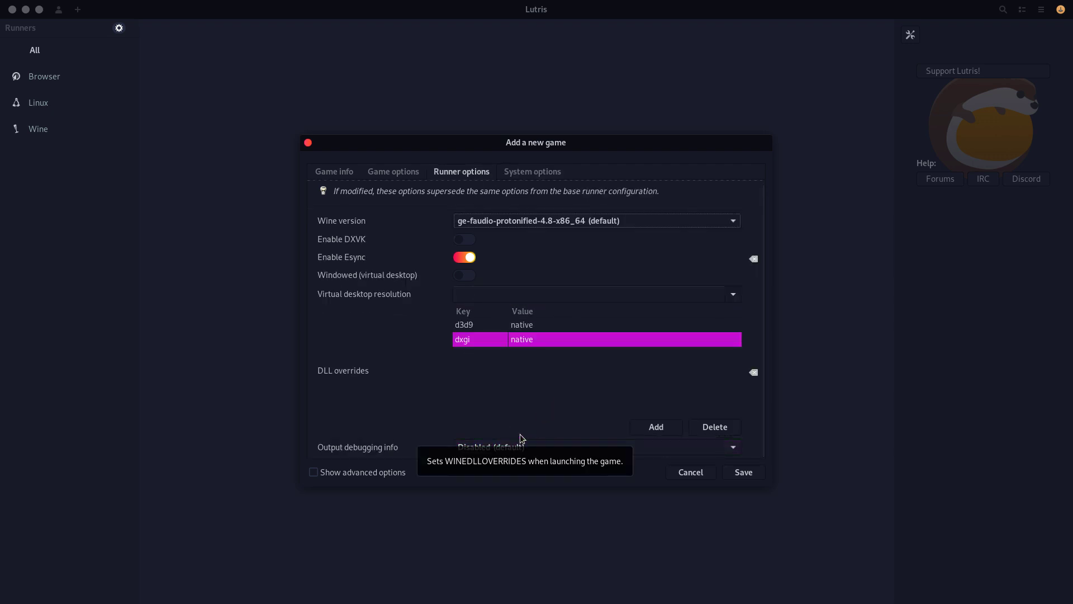
pyautogui.click(744, 472)
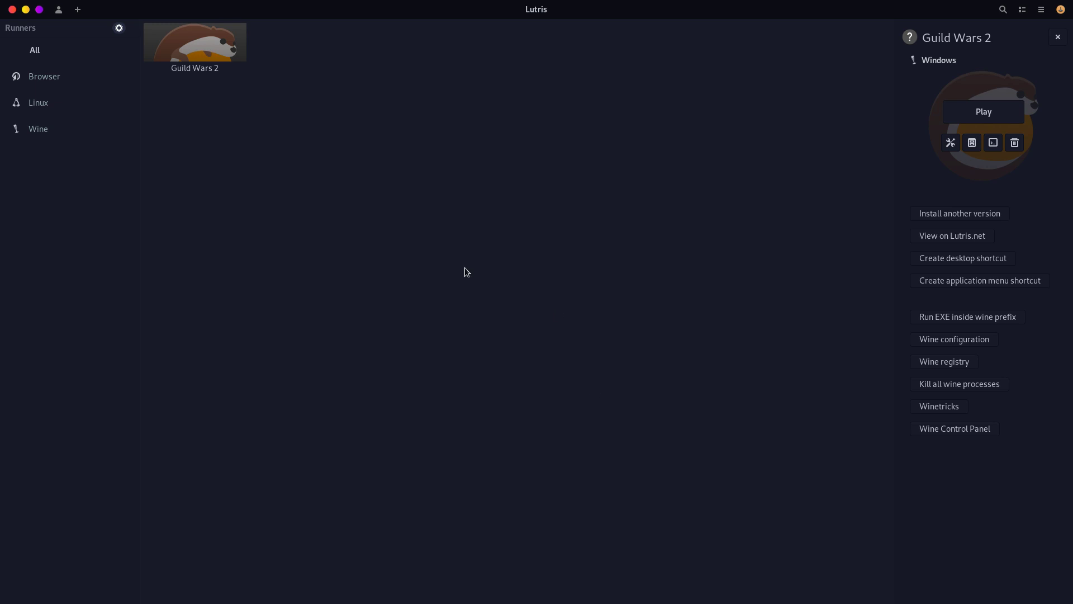
# Step: Launch Guild Wars 2 from the library and install the Wine Gecko packages it requests
pyautogui.doubleClick(172, 38)
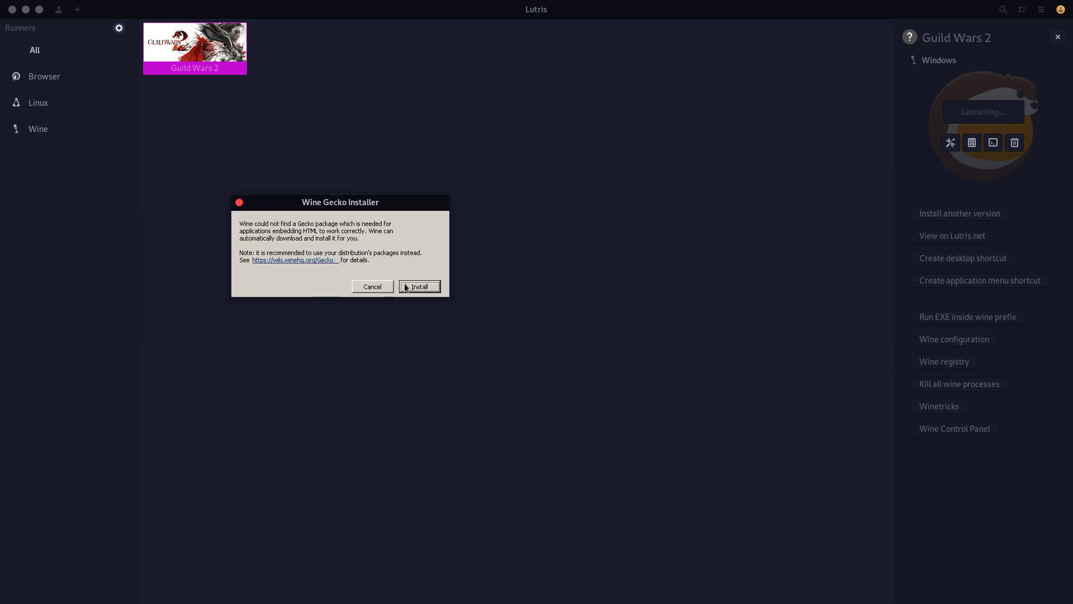
pyautogui.click(411, 287)
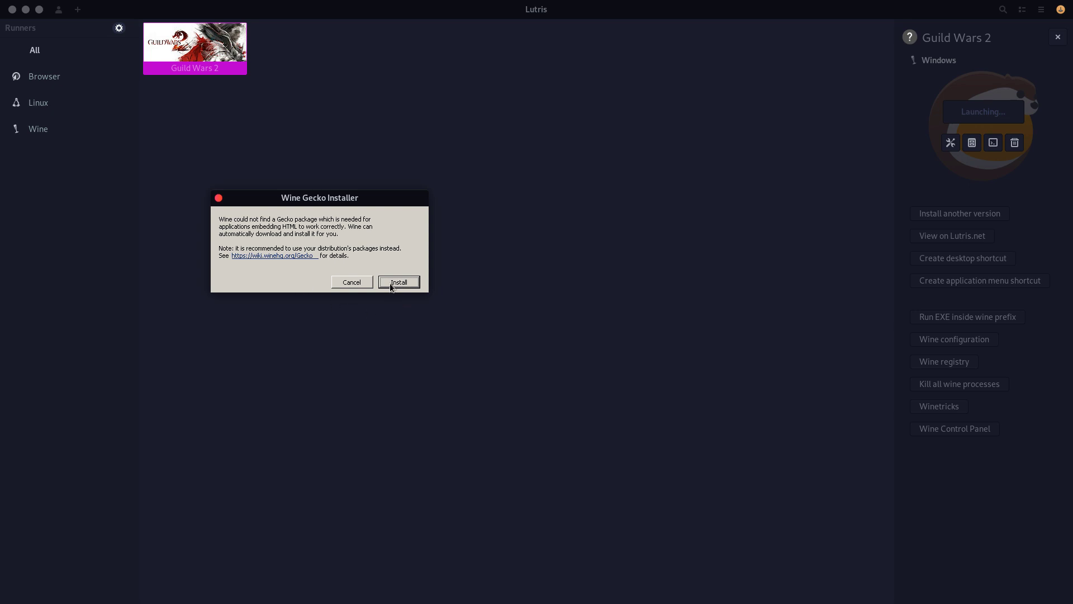
pyautogui.click(407, 284)
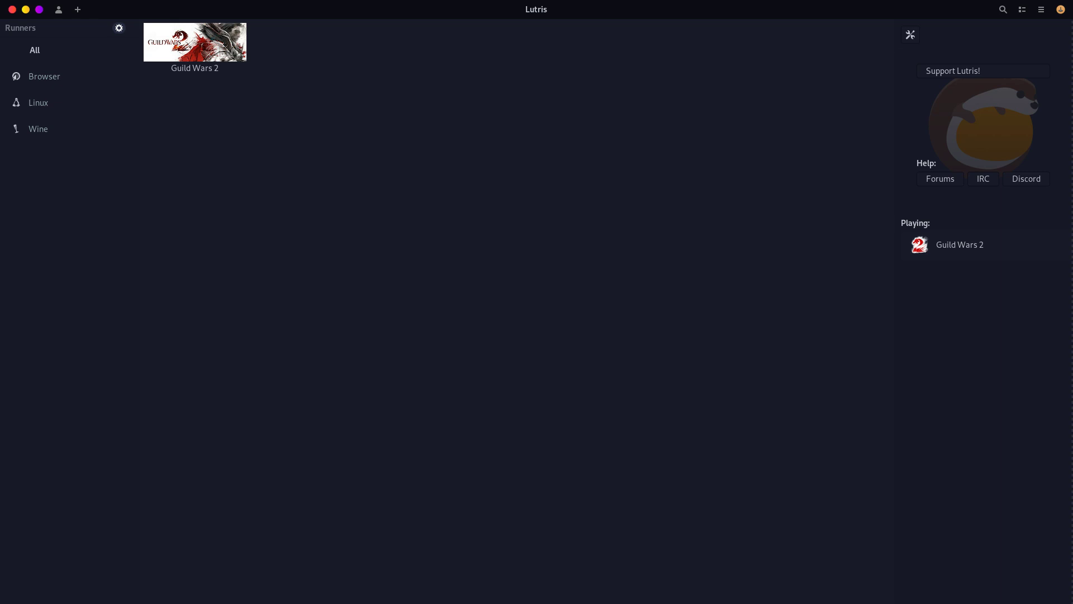
pyautogui.press('Return')
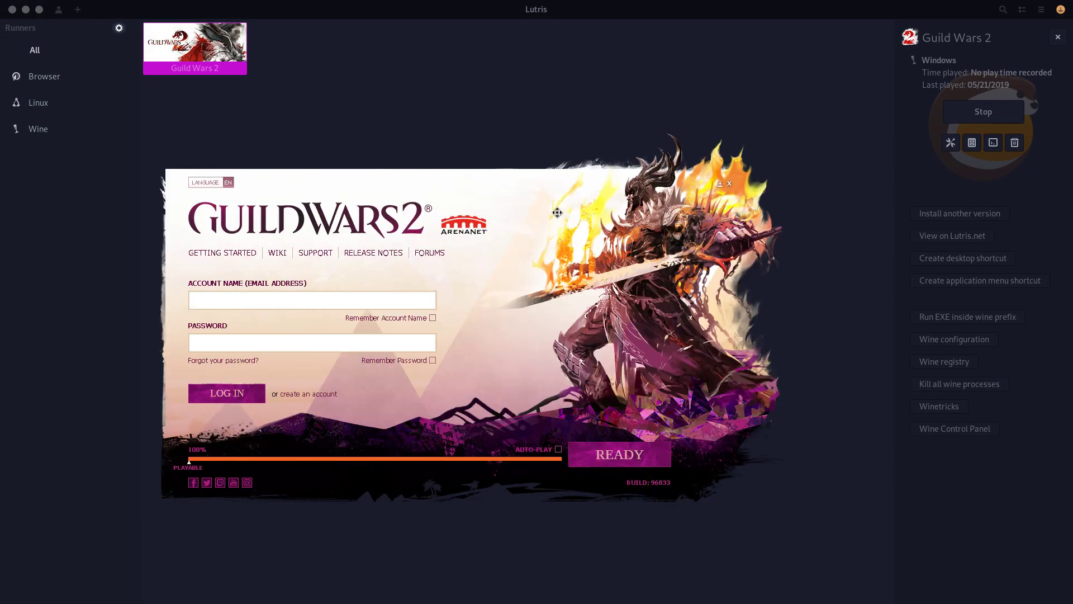
# Step: Enable Remember Account Name and Remember Password in the Guild Wars 2 login window
pyautogui.click(513, 317)
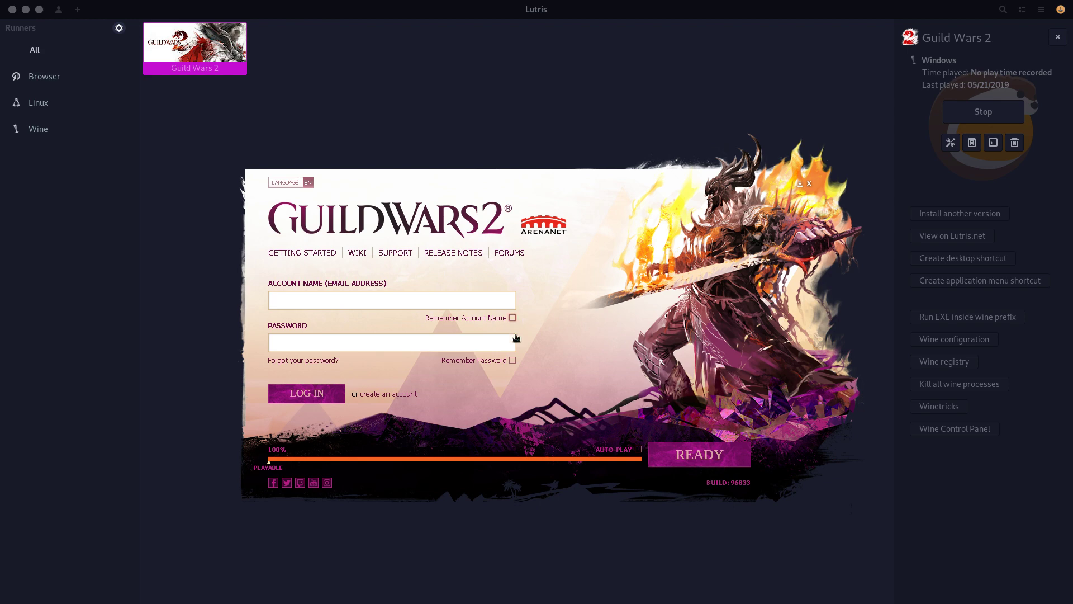
pyautogui.click(512, 360)
pyautogui.moveTo(522, 179); pyautogui.dragTo(0, 174)
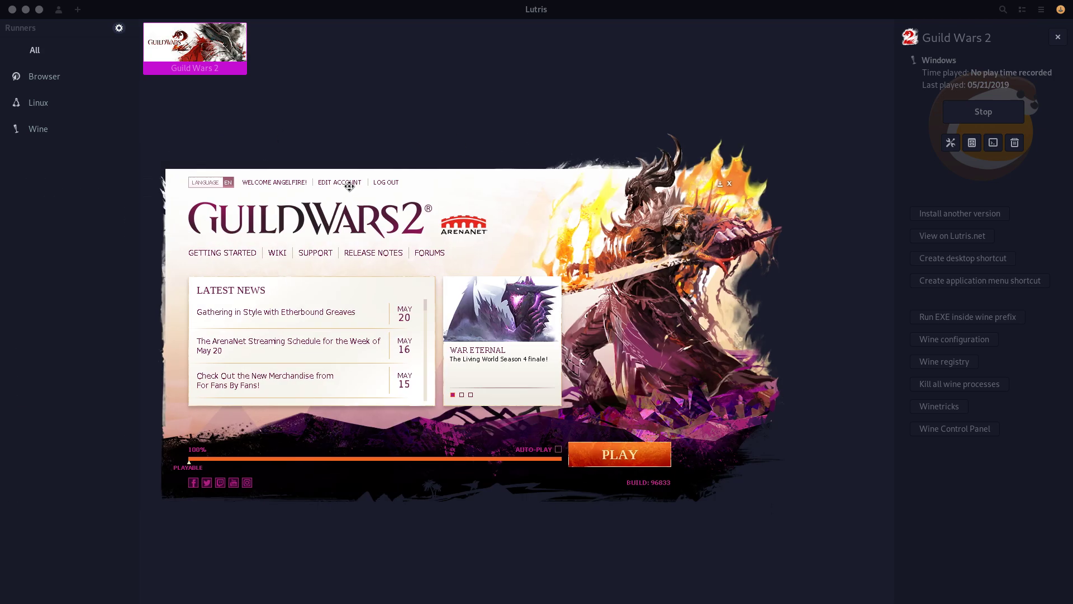
# Step: Start playing Guild Wars 2 from its launcher
pyautogui.moveTo(405, 275); pyautogui.dragTo(419, 254)
pyautogui.click(609, 445)
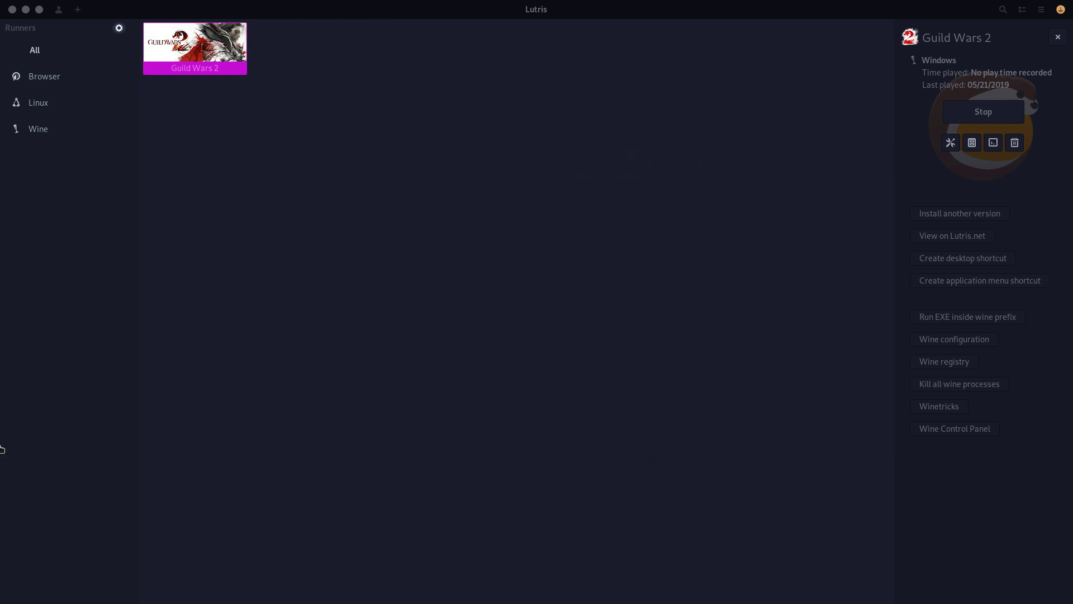
# Step: Dismiss the Gw2-64.exe error report and open the system options in the Guild Wars 2 configuration
pyautogui.click(26, 10)
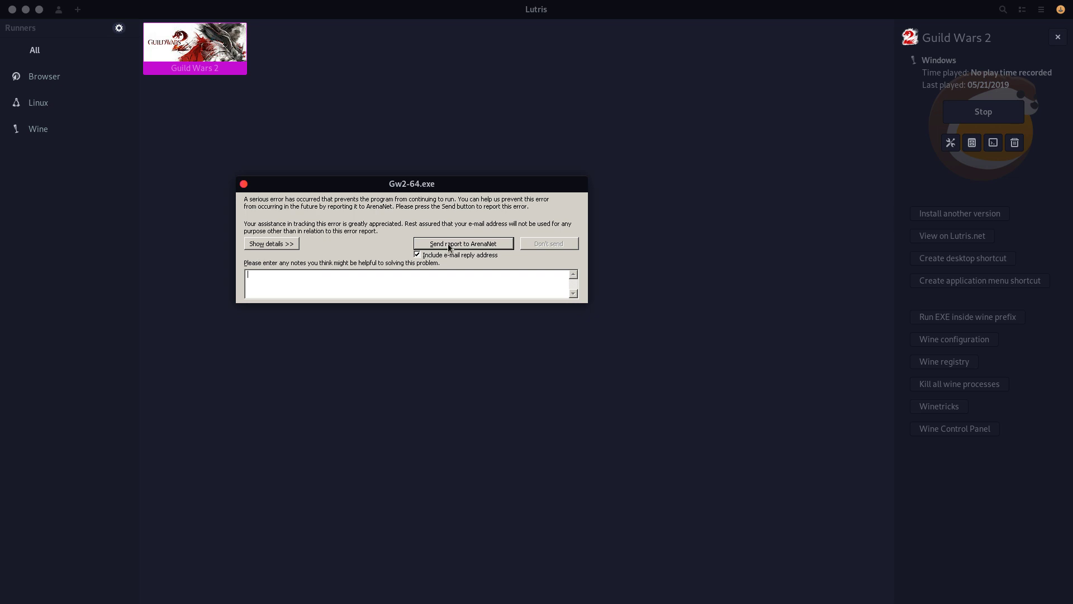
pyautogui.click(244, 183)
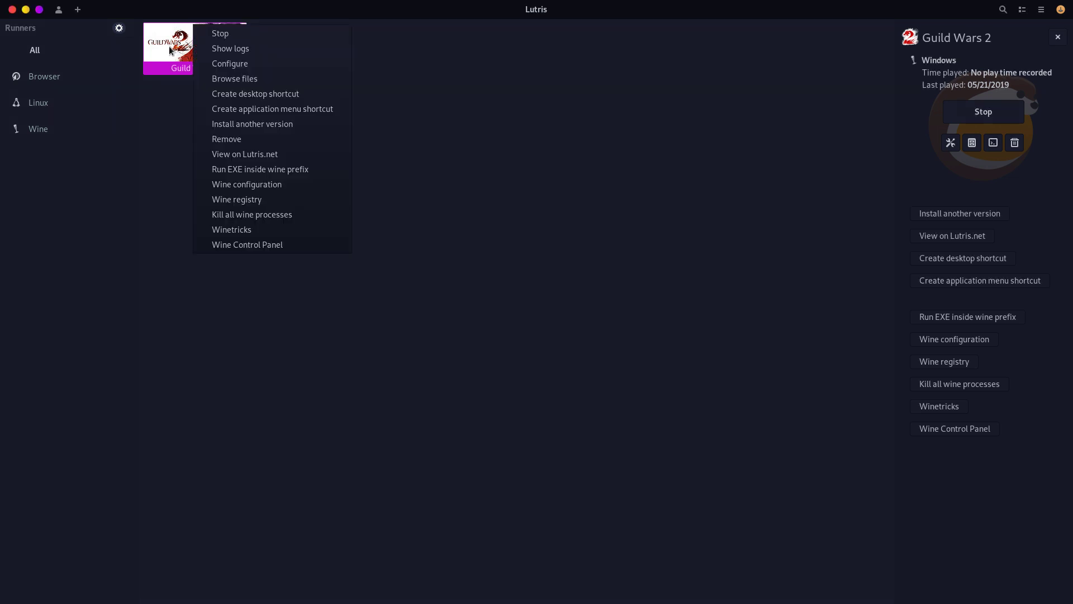
pyautogui.click(224, 63)
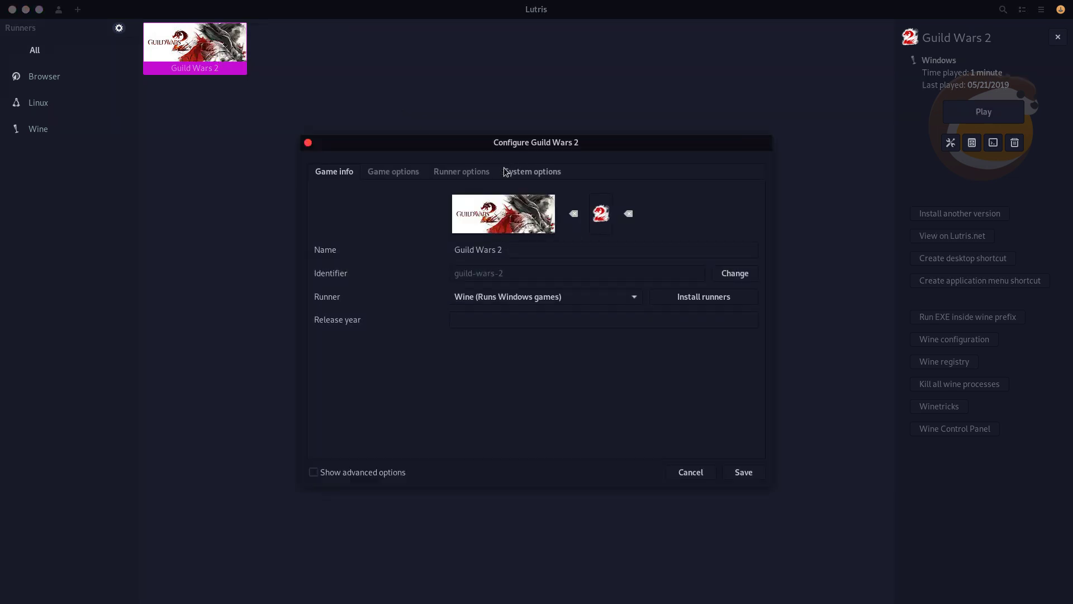
pyautogui.click(506, 172)
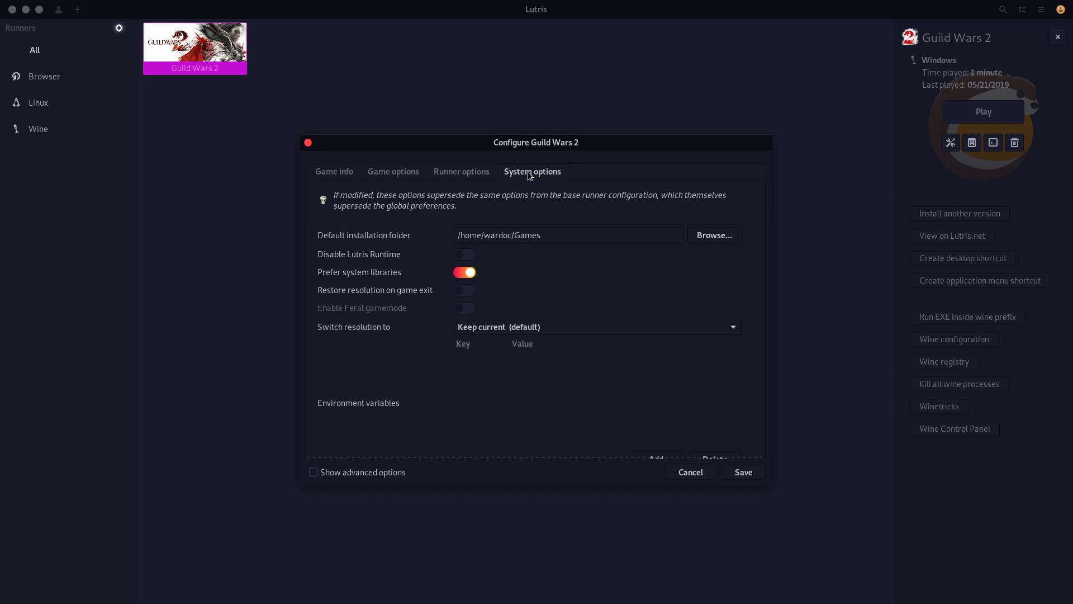
# Step: Add the environment variable DXVK_HUD with the value 1 to the game's system options
pyautogui.scroll(-1, 658, 453)
pyautogui.click(658, 452)
pyautogui.click(479, 352)
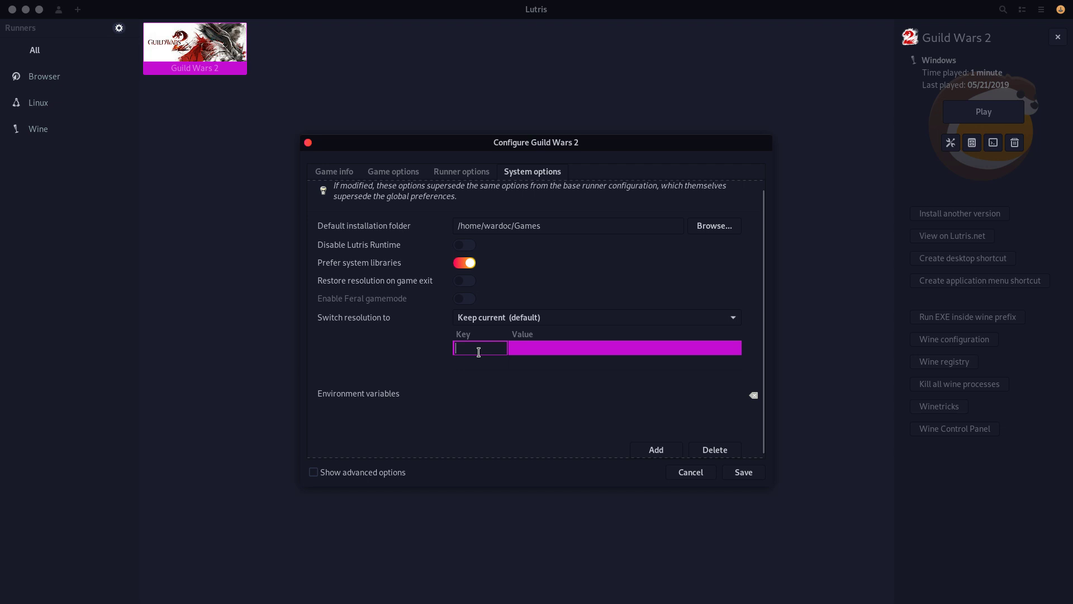
pyautogui.write('DXVK_HUD')
pyautogui.press('Return')
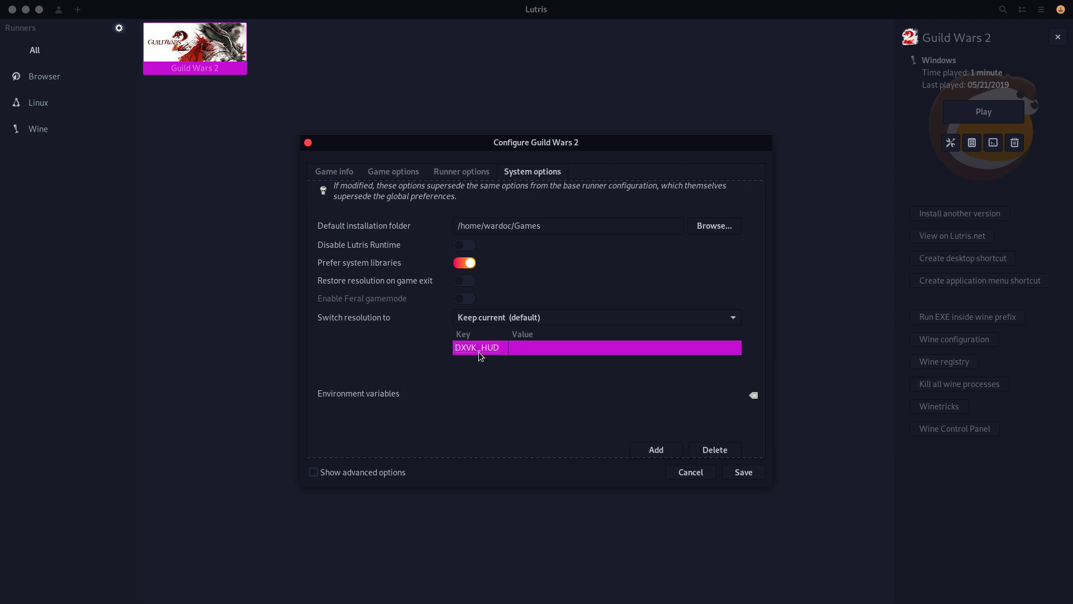
pyautogui.click(546, 357)
pyautogui.write('1')
pyautogui.press('Return')
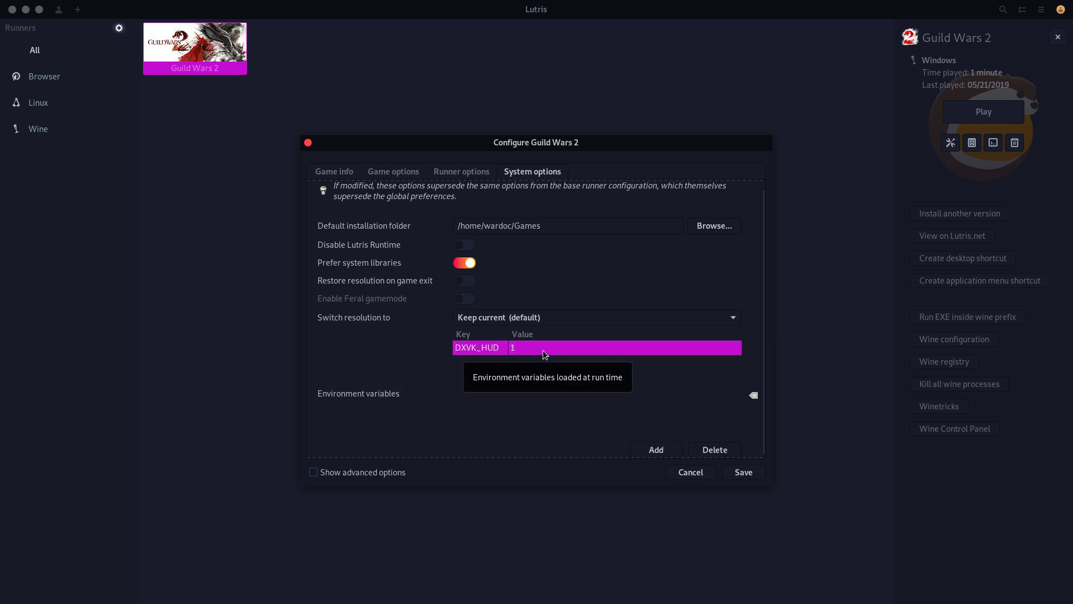
# Step: Add a second environment variable, DXVK_LOG_LEVEL, with the value none
pyautogui.click(482, 361)
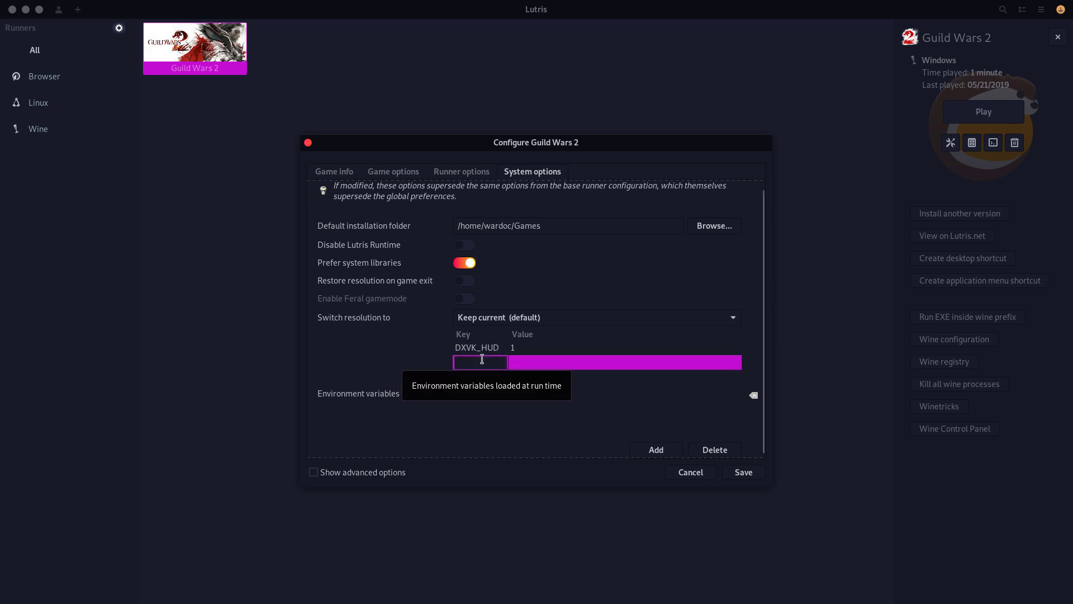
pyautogui.write('DXVK_LOG')
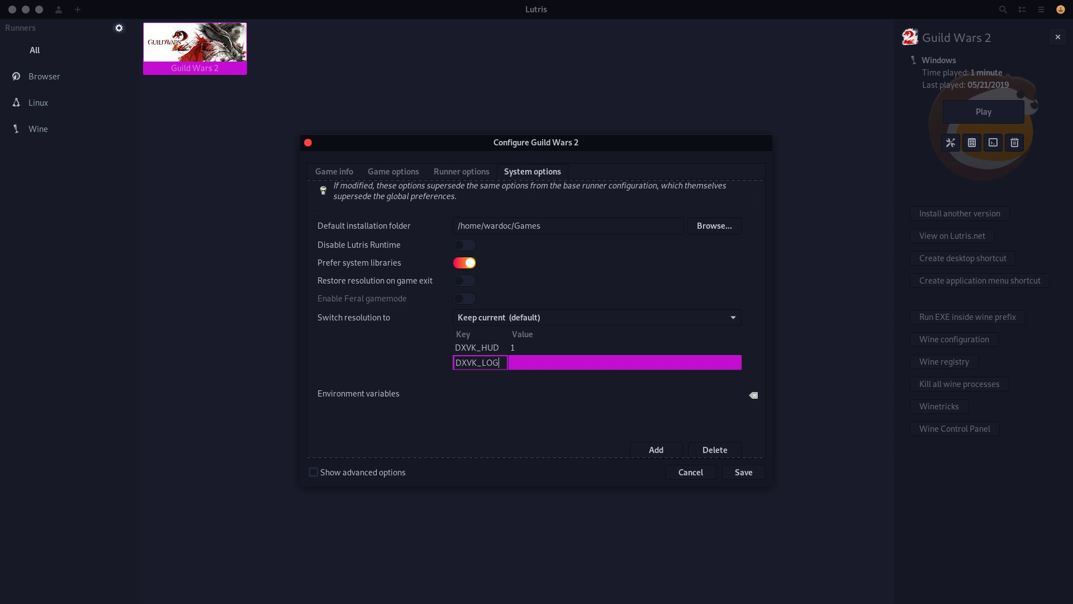
pyautogui.write('_LEVEL')
pyautogui.press('Return')
pyautogui.click(576, 361)
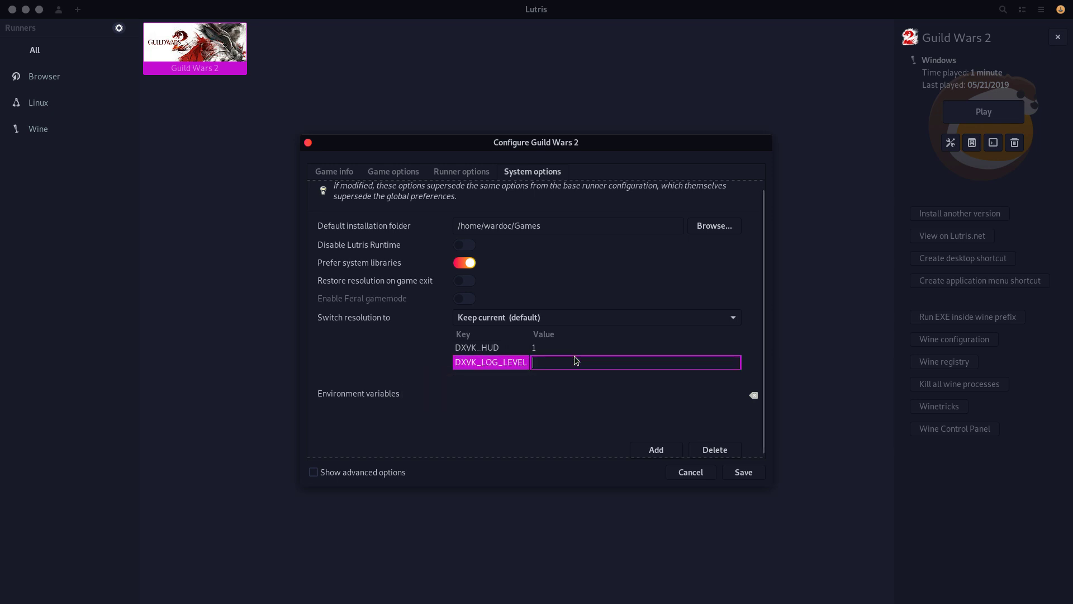
pyautogui.write('none')
pyautogui.press('Return')
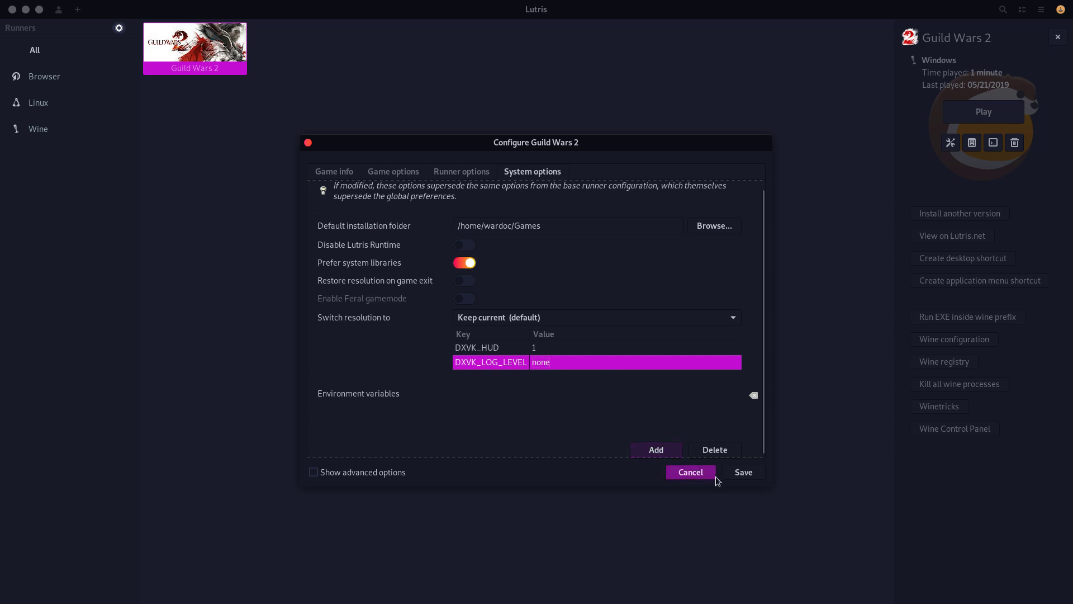
# Step: Save the Guild Wars 2 configuration and launch the game again
pyautogui.click(742, 474)
pyautogui.click(953, 114)
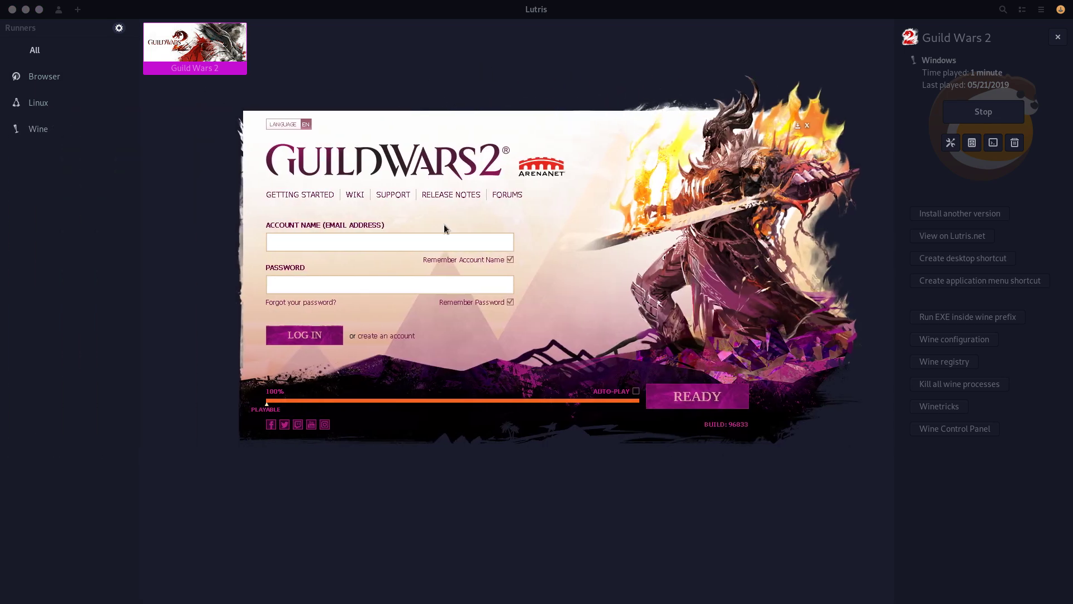
# Step: Log in to Guild Wars 2 with the account e-mail and password, and postpone the SMS security sign-up
pyautogui.click(316, 244)
pyautogui.moveTo(467, 115); pyautogui.dragTo(0, 131)
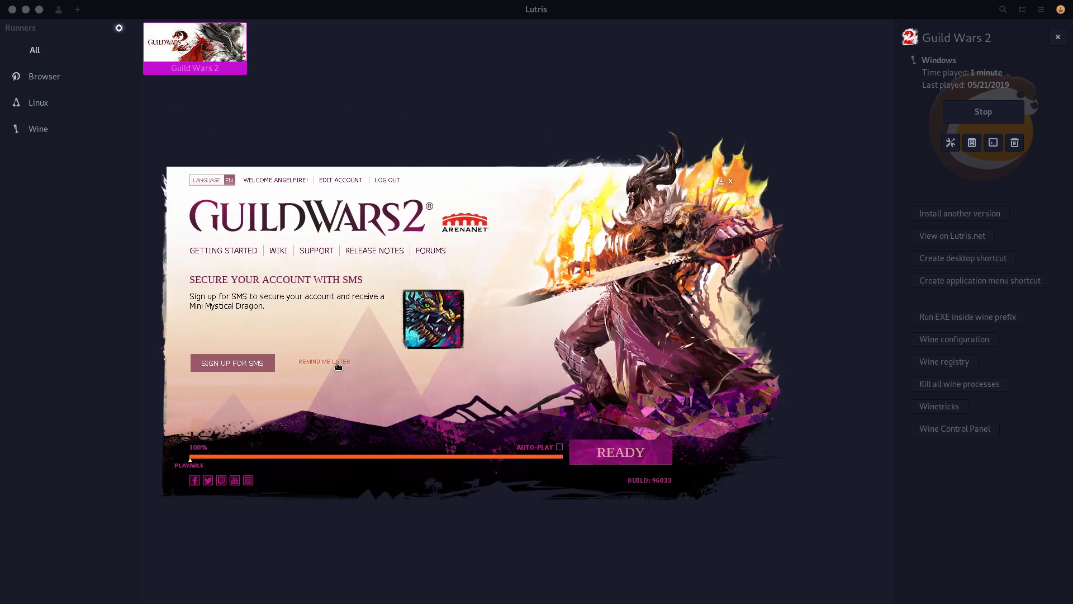
pyautogui.click(338, 362)
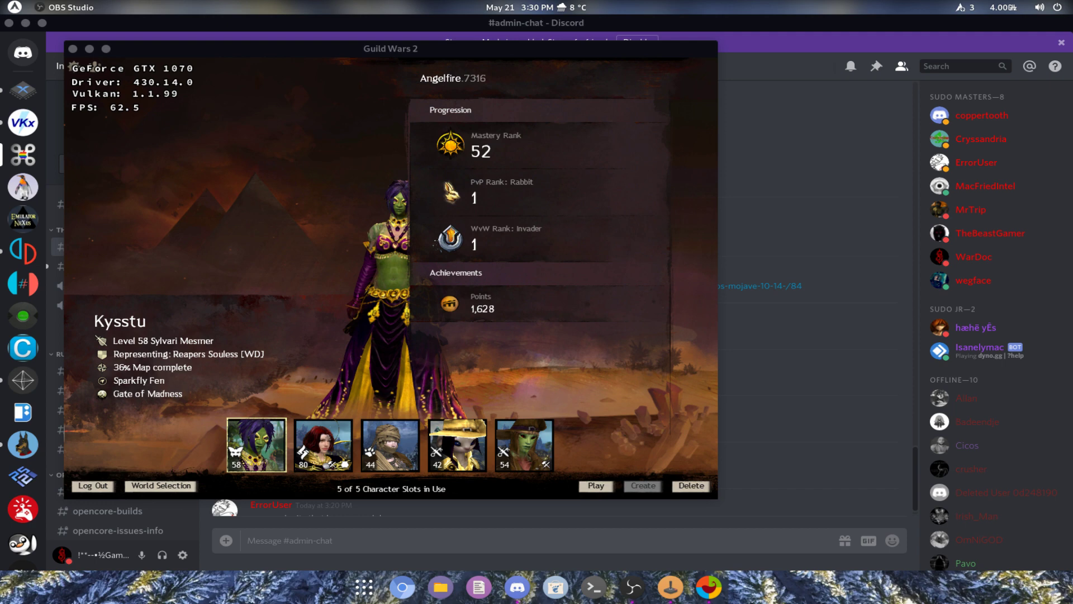
# Step: Switch the game to full screen and move the Sylvari mesmer around in Sparkfly Fen
pyautogui.click(601, 221)
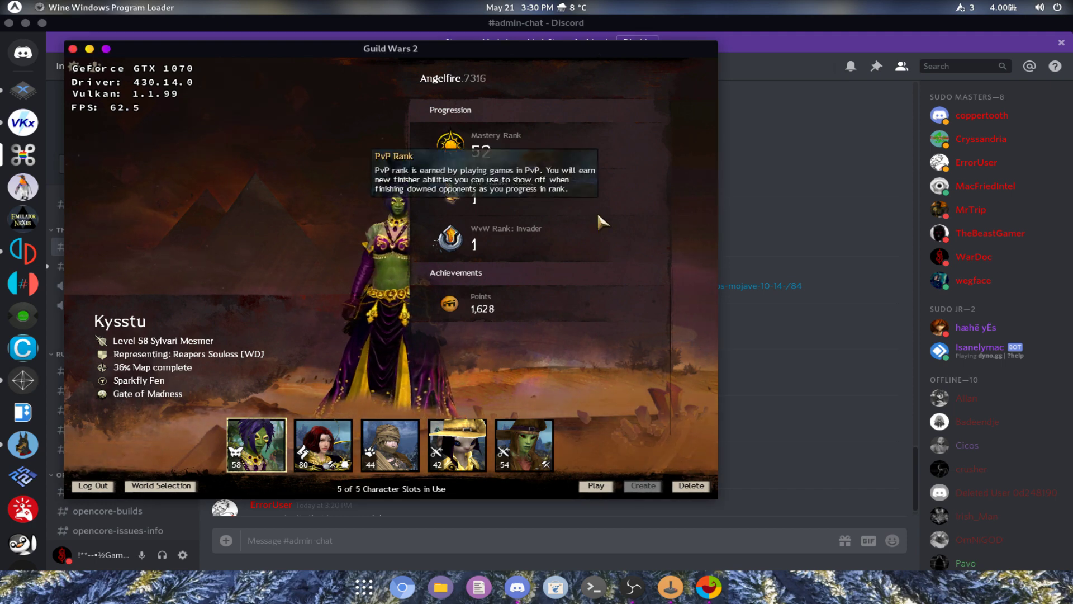
pyautogui.hotkey('alt', 'Return')
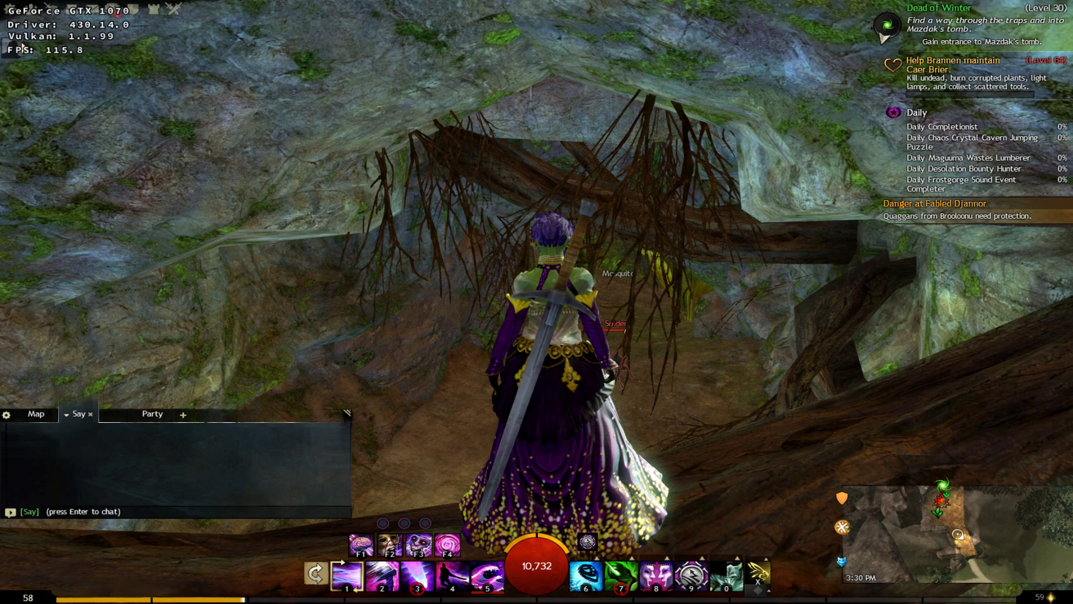
pyautogui.press('w')
pyautogui.press('w')
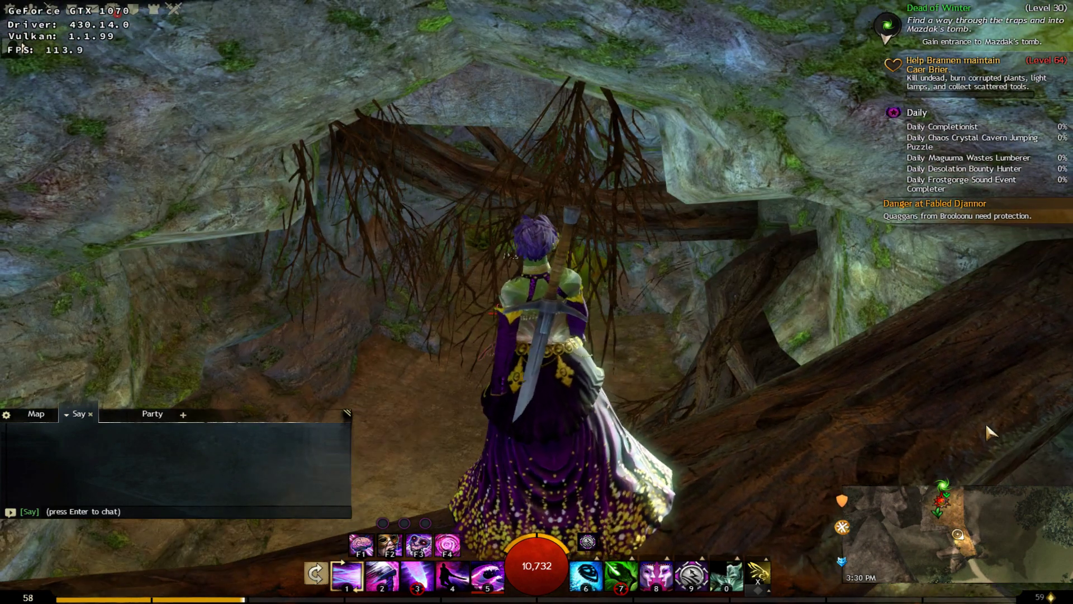
pyautogui.moveTo(988, 431); pyautogui.dragTo(872, 431)
pyautogui.press('w')
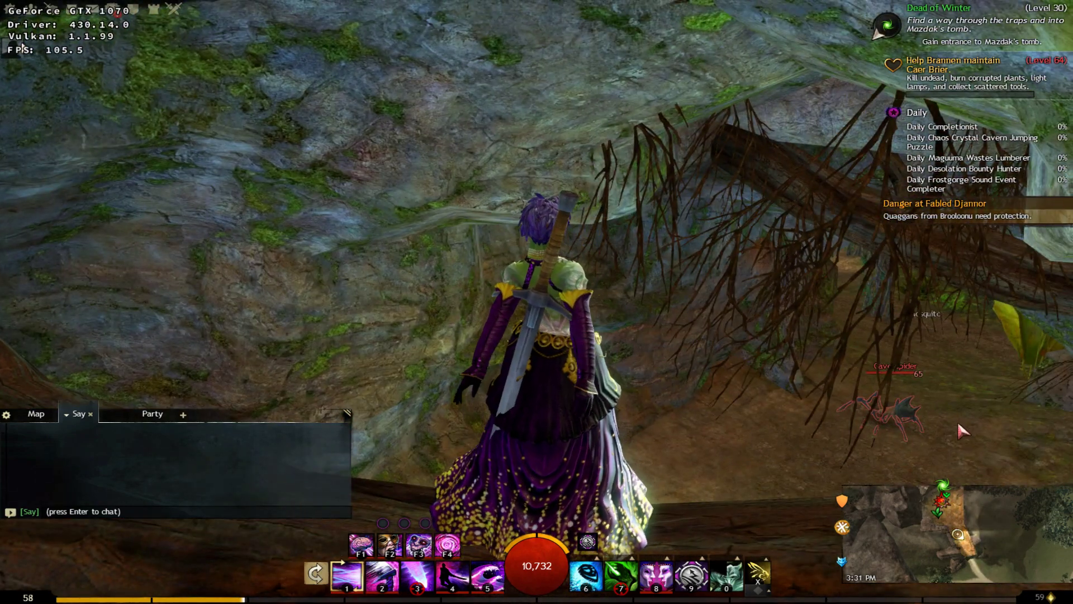
# Step: Examine the world map around Splintered Coast and Chokevine Gorge, and return to the game view
pyautogui.press('m')
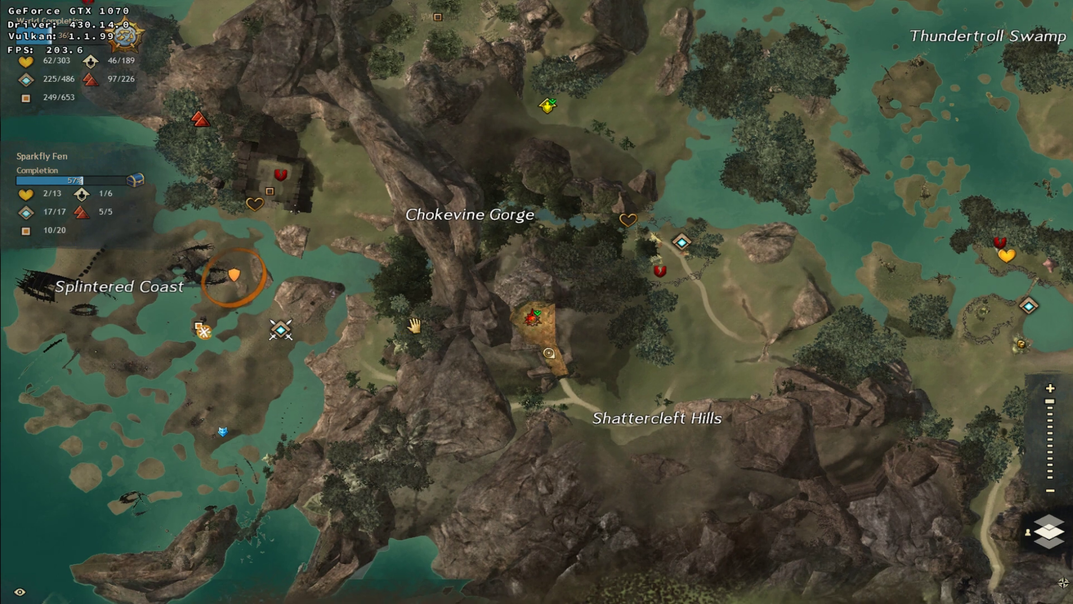
pyautogui.moveTo(399, 328); pyautogui.dragTo(619, 314)
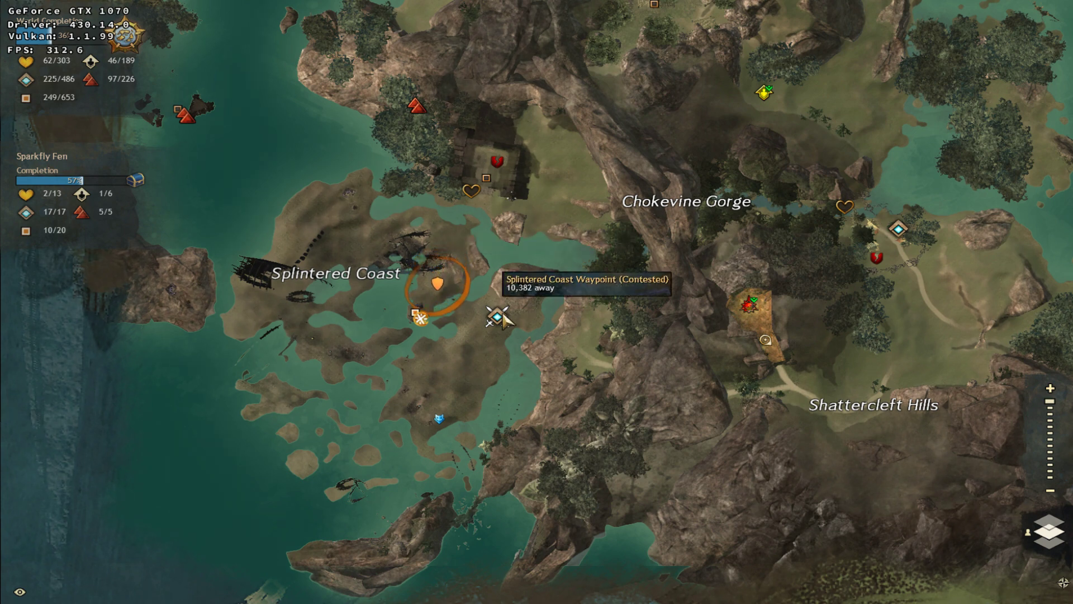
pyautogui.moveTo(766, 184); pyautogui.dragTo(606, 313)
pyautogui.press('m')
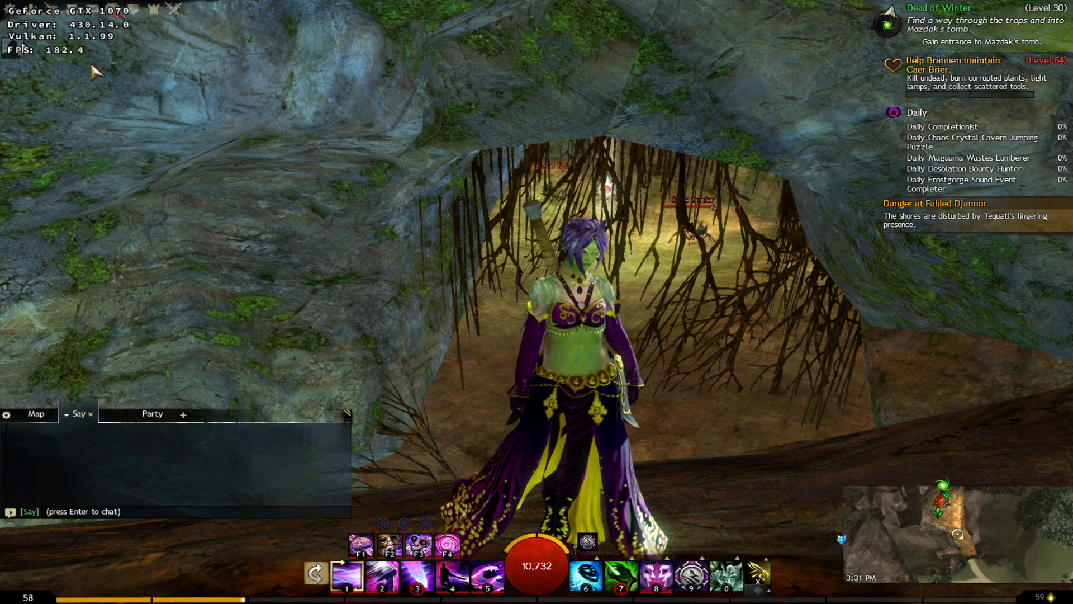
# Step: Return the game from full screen to a window and move it to the middle of the desktop
pyautogui.press('Return')
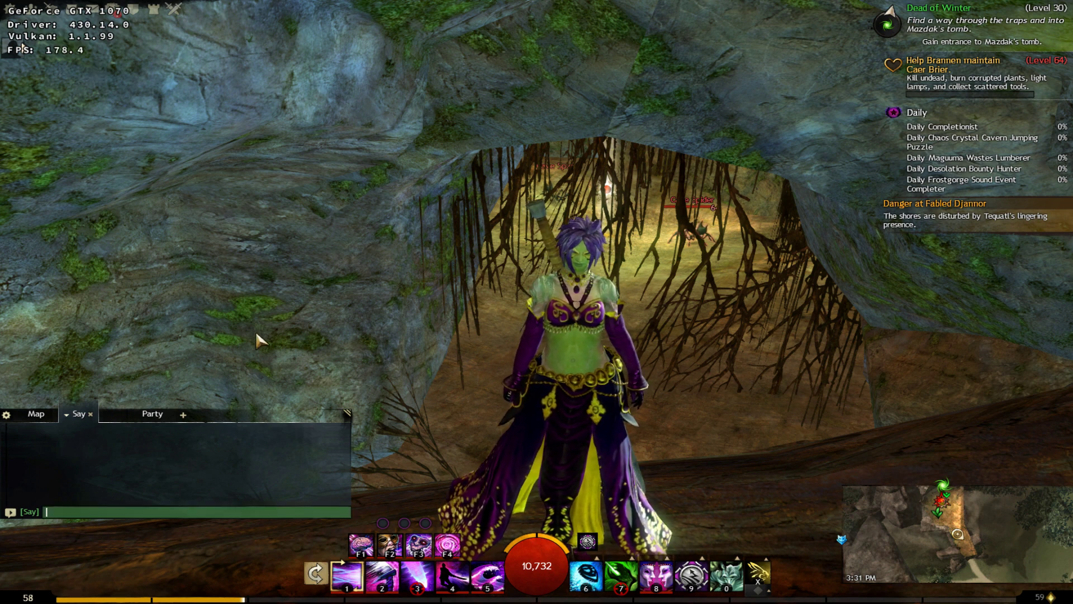
pyautogui.press('Escape')
pyautogui.hotkey('alt', 'Return')
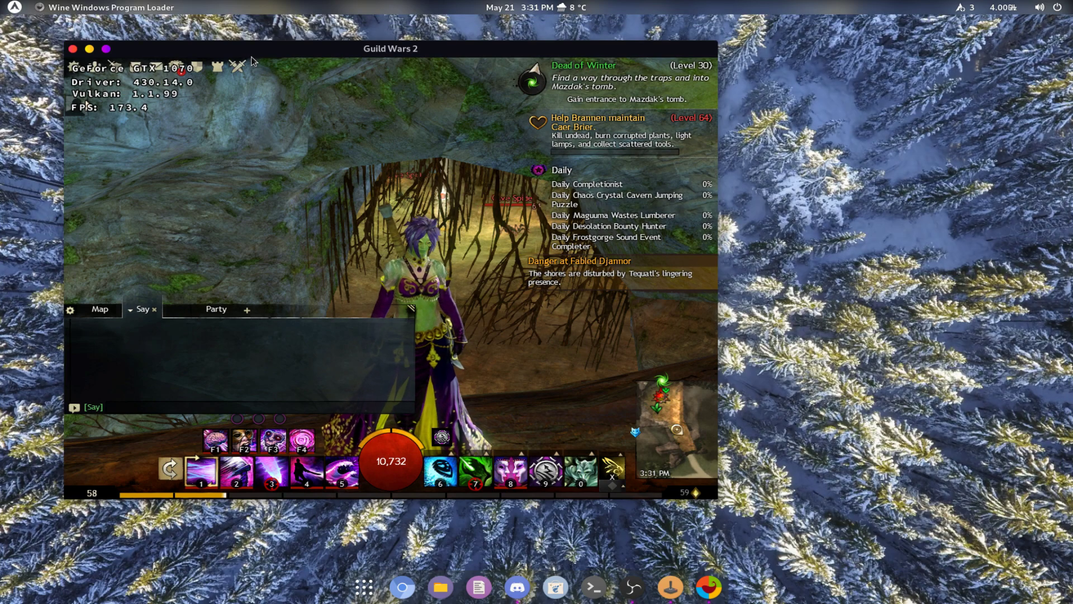
pyautogui.moveTo(251, 48); pyautogui.dragTo(376, 22)
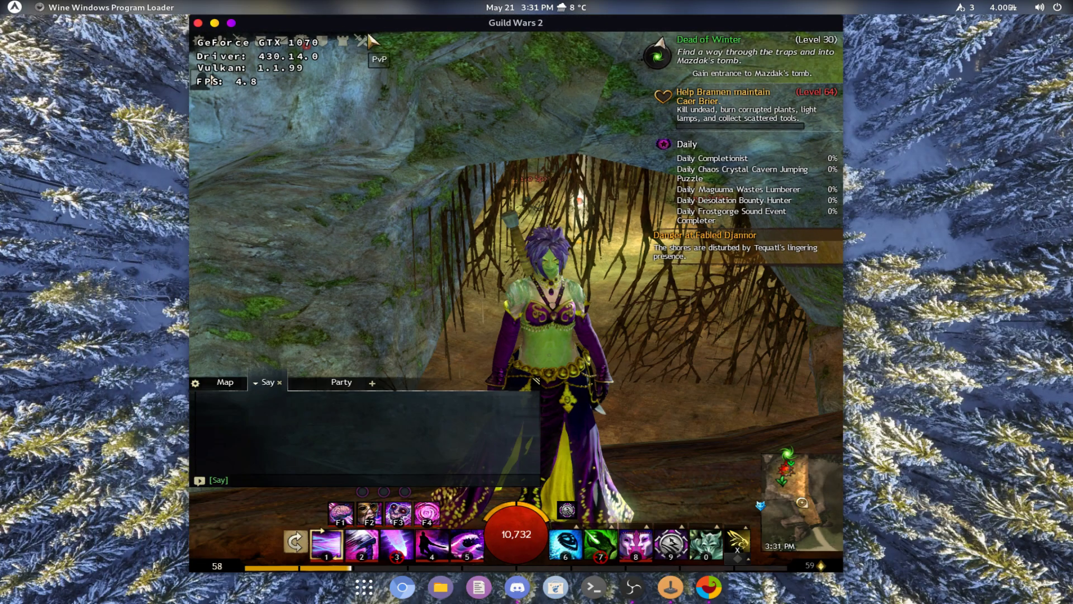